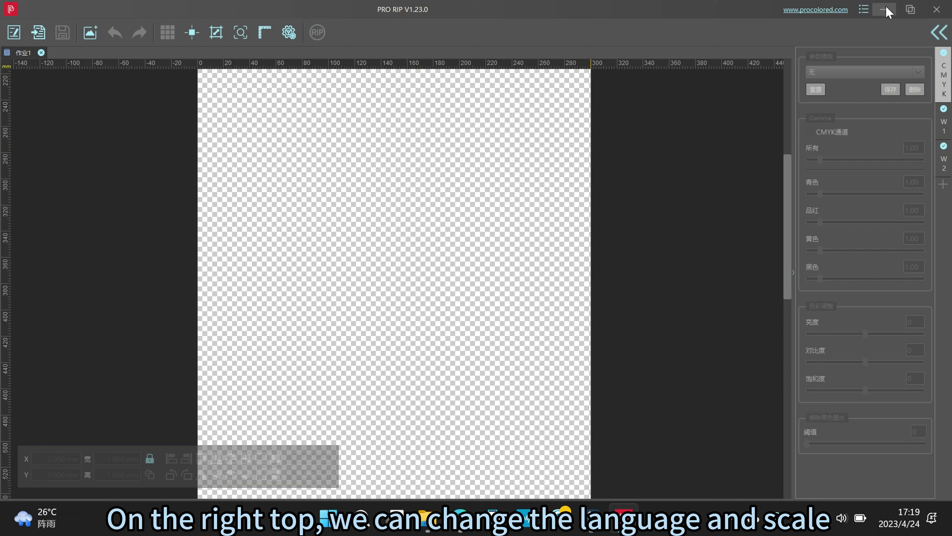
# Change the interface language to English and restart the program to apply it.
pyautogui.click(863, 11)
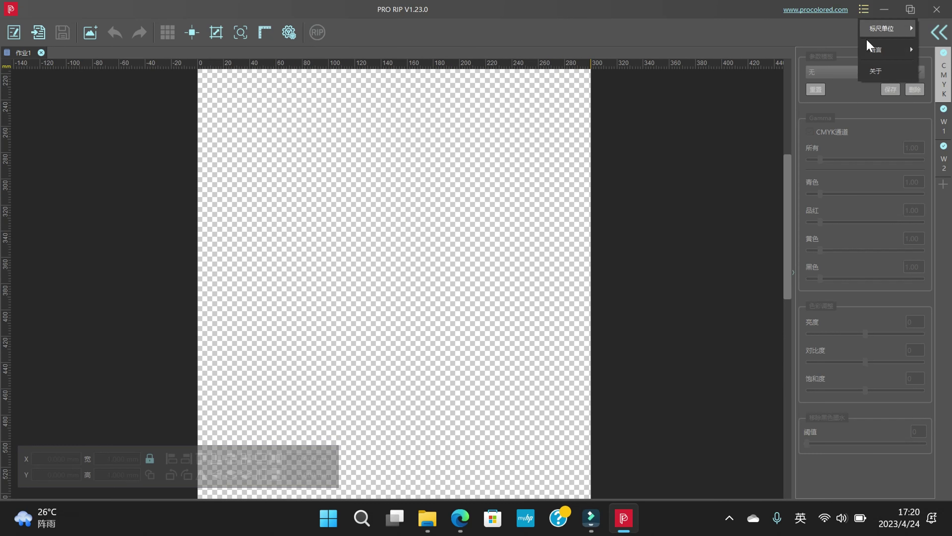
pyautogui.moveTo(877, 51)
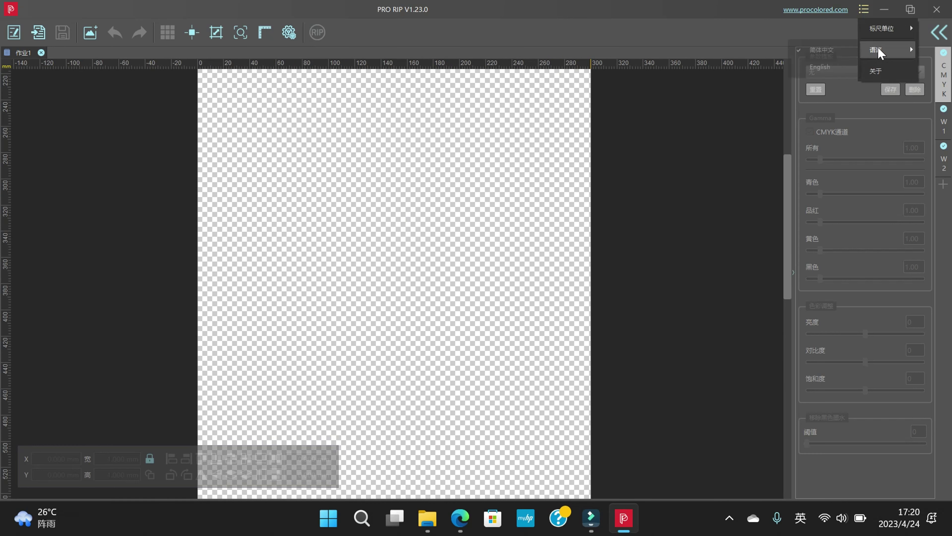
pyautogui.click(830, 62)
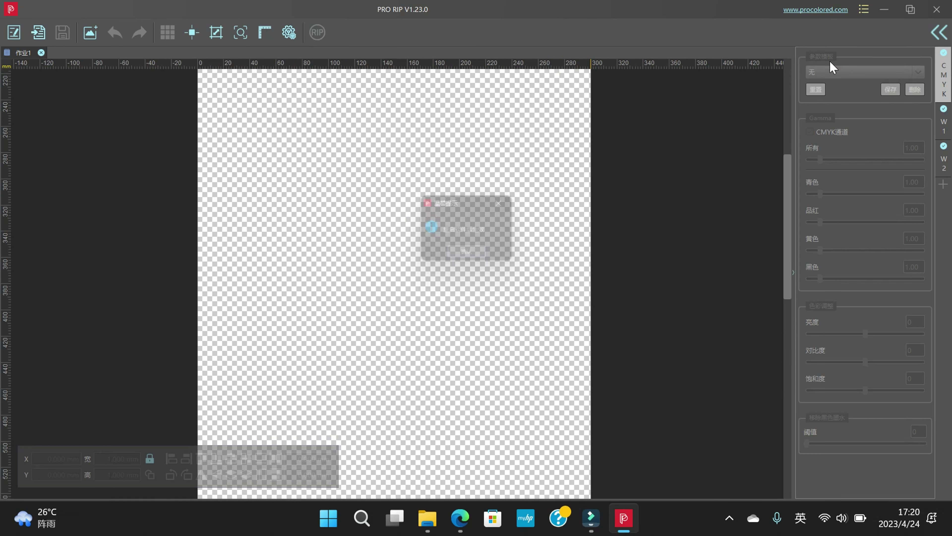
pyautogui.click(472, 256)
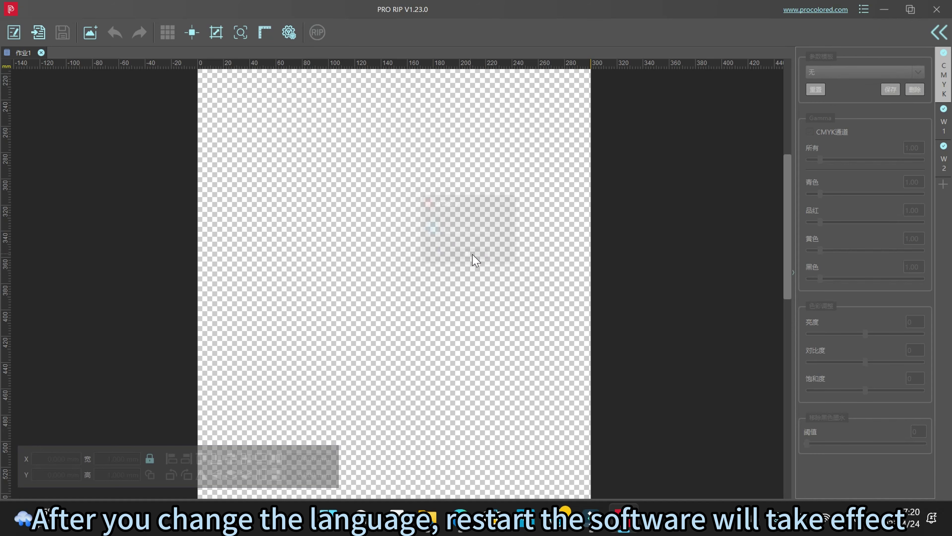
pyautogui.click(934, 11)
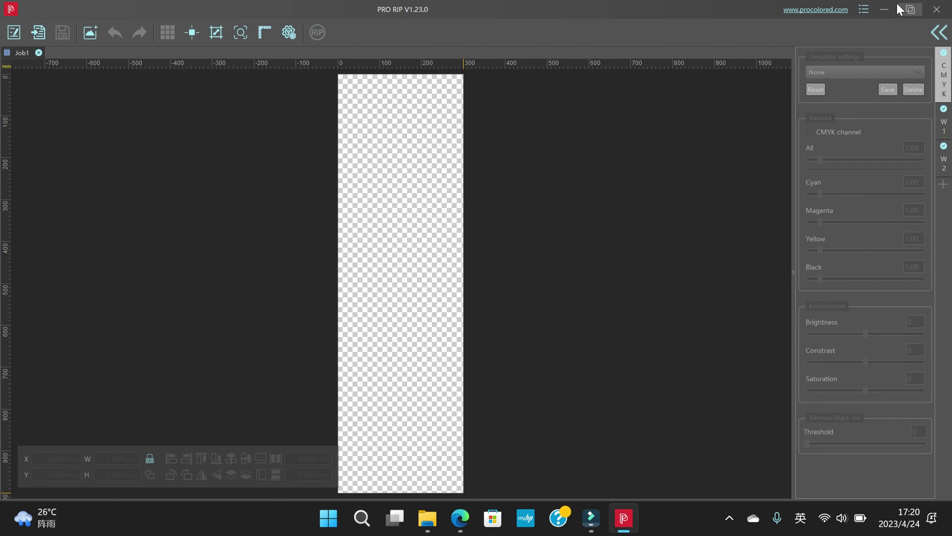
# Set the scale unit to mm.
pyautogui.click(864, 9)
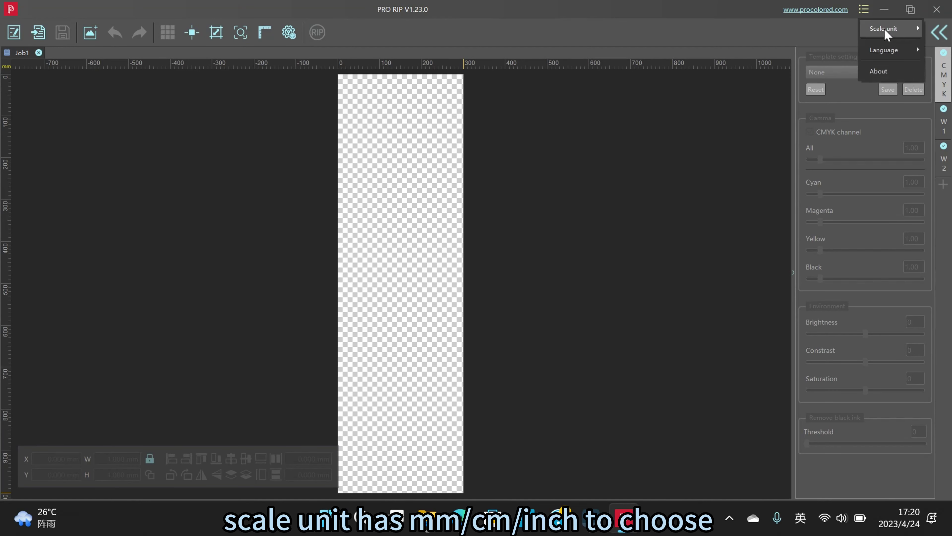
pyautogui.moveTo(883, 27)
pyautogui.click(836, 30)
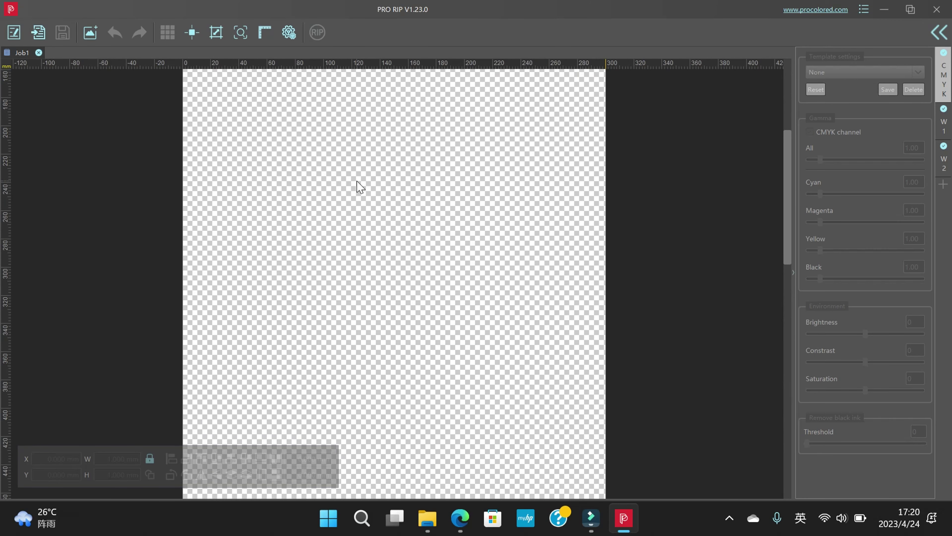
# Create two new jobs and import the picture pngimg.com - beach_PNG81 into the newest one.
pyautogui.click(14, 34)
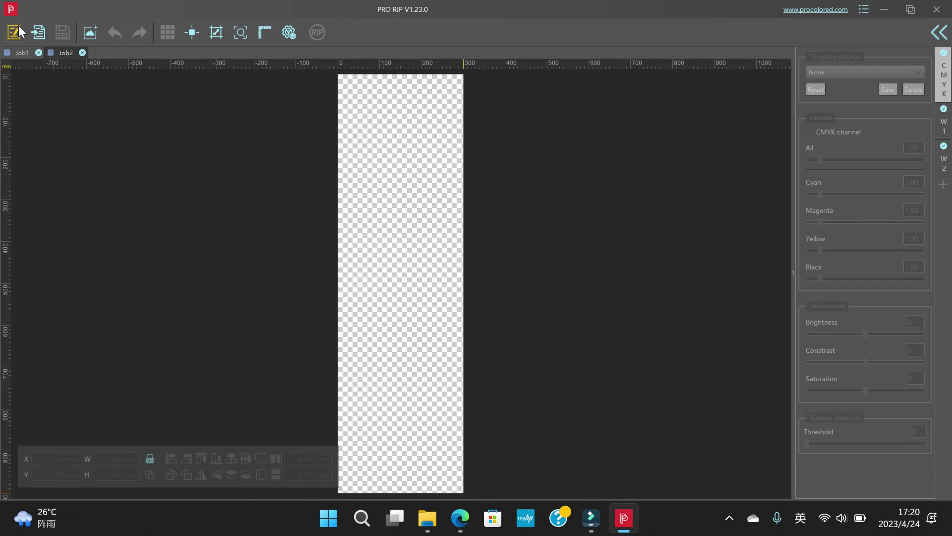
pyautogui.click(13, 33)
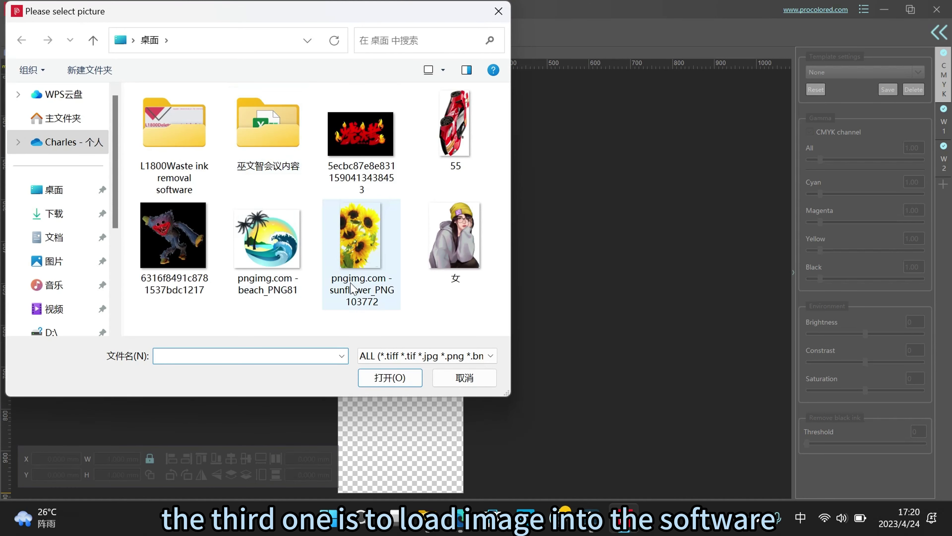
pyautogui.click(265, 256)
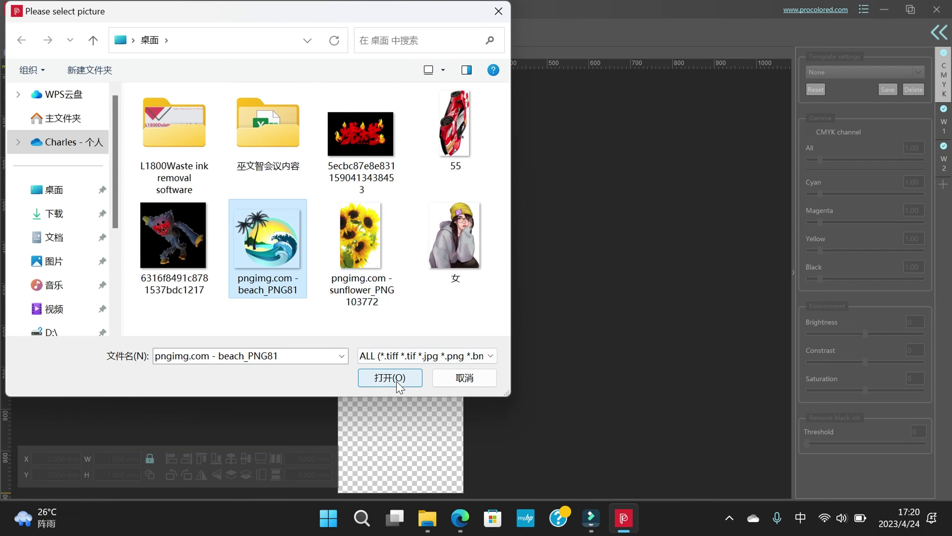
pyautogui.click(390, 377)
# Move the beach image to about X 46 mm, Y 47 mm and save the job to the desktop as Job3.
pyautogui.moveTo(372, 127); pyautogui.dragTo(399, 172)
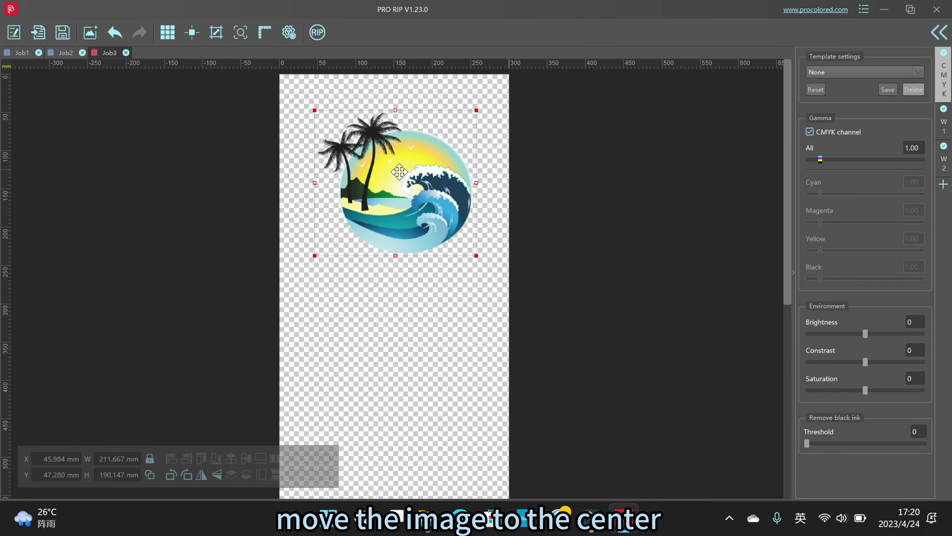
pyautogui.scroll(1, 396, 175)
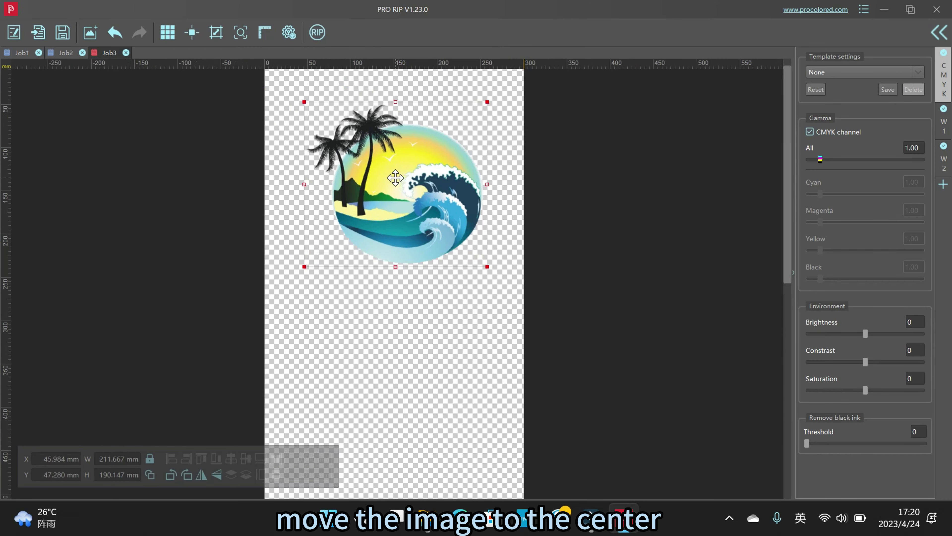
pyautogui.click(63, 35)
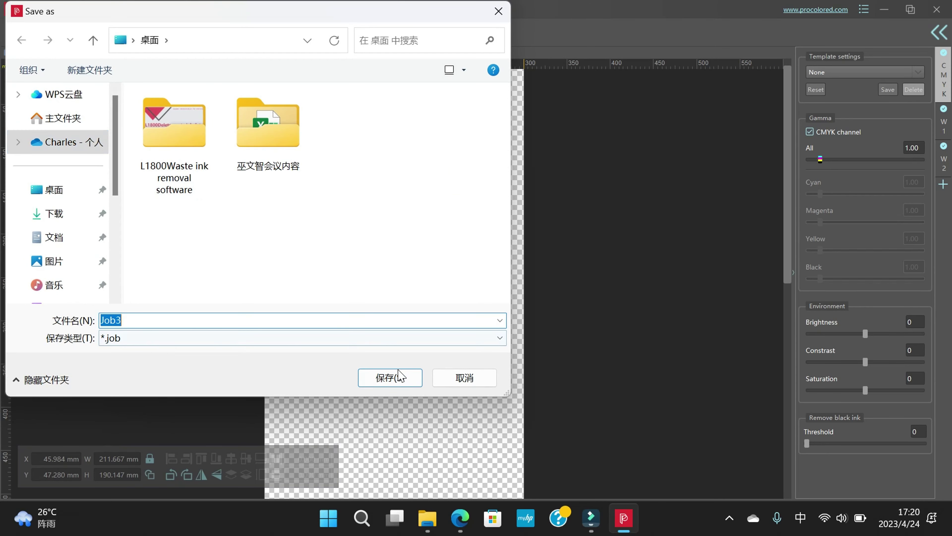
pyautogui.click(390, 377)
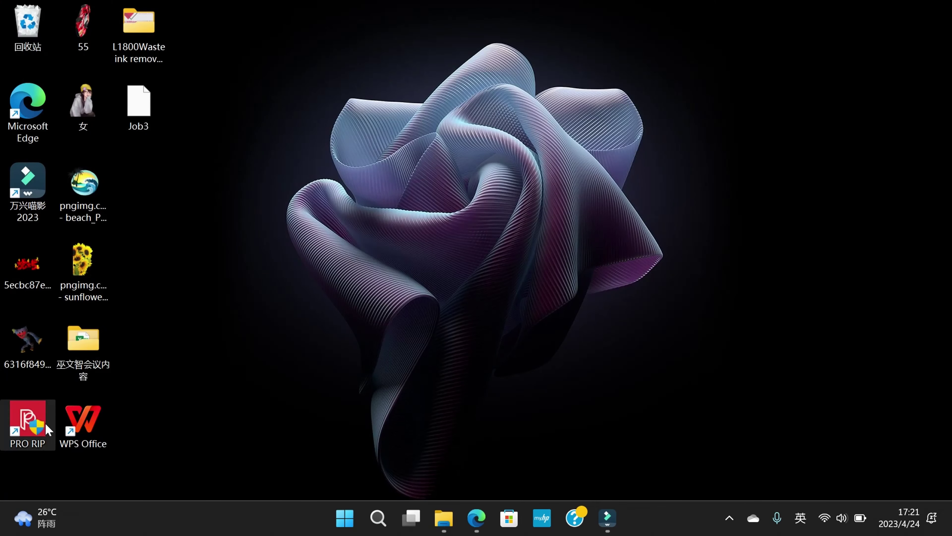
# Relaunch PRO RIP from the desktop and open the saved job file Job3.
pyautogui.doubleClick(46, 425)
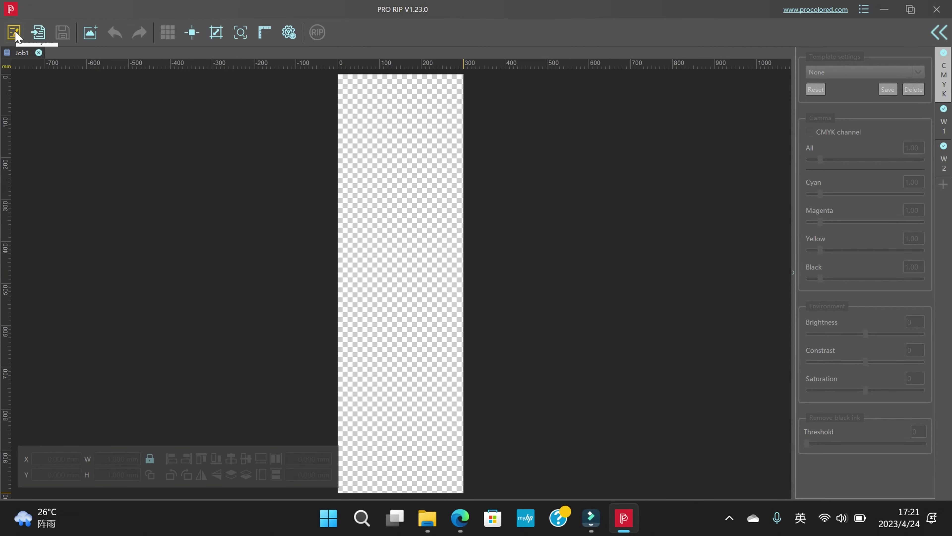
pyautogui.click(38, 33)
pyautogui.click(362, 127)
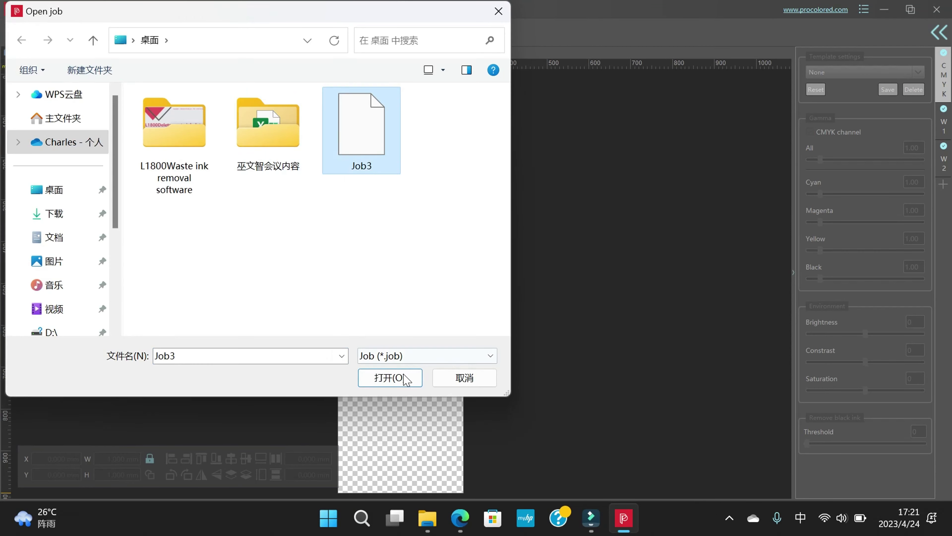
pyautogui.click(390, 377)
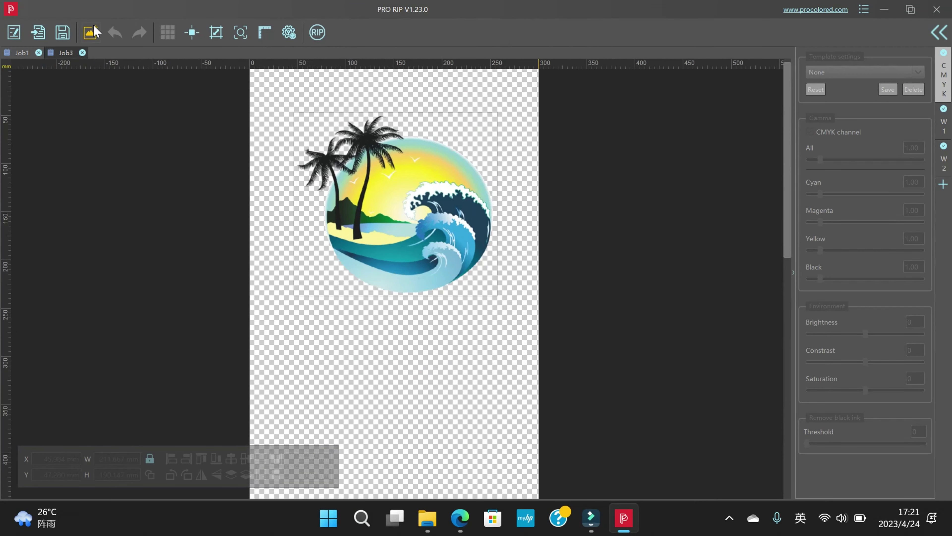
# Import pngimg.com - sunflower_PNG103772 below the beach image and shrink it to about 208 by 343 mm.
pyautogui.click(90, 33)
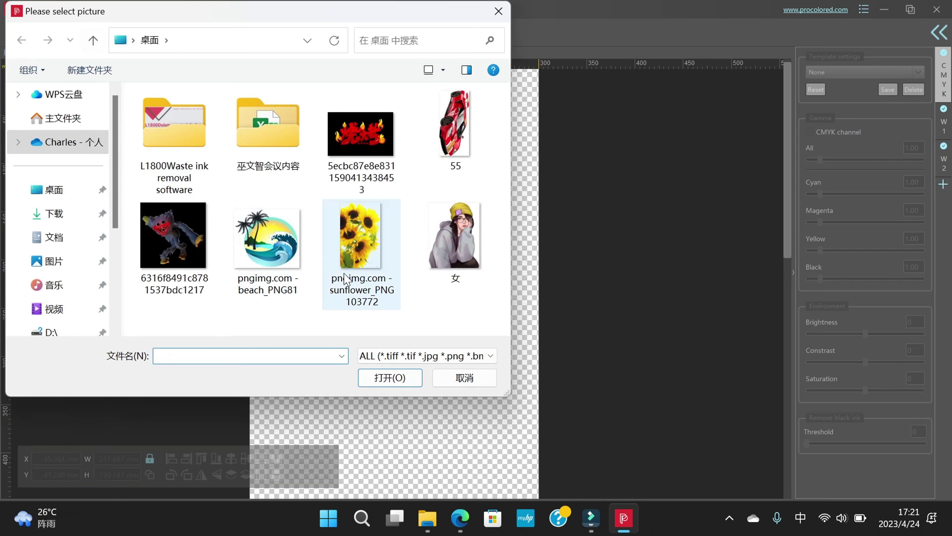
pyautogui.doubleClick(360, 260)
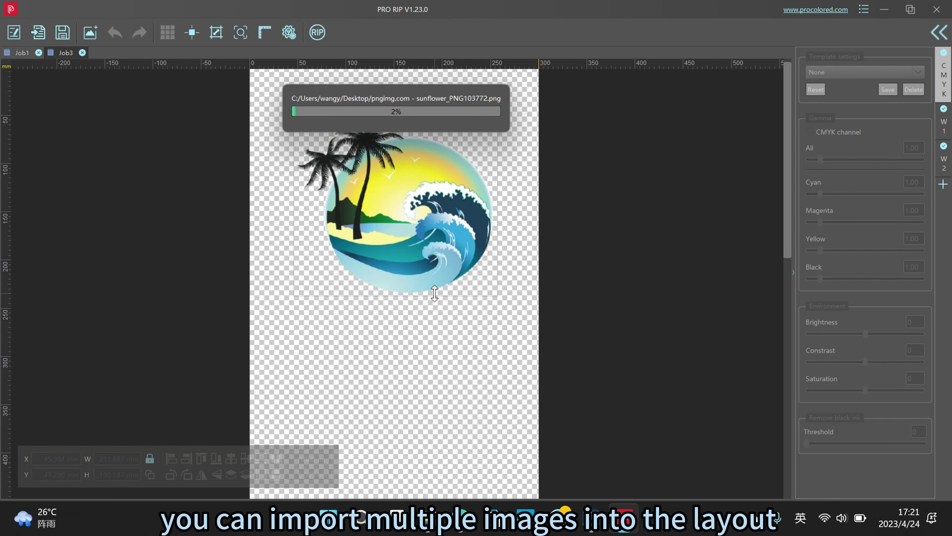
pyautogui.scroll(-2, 423, 292)
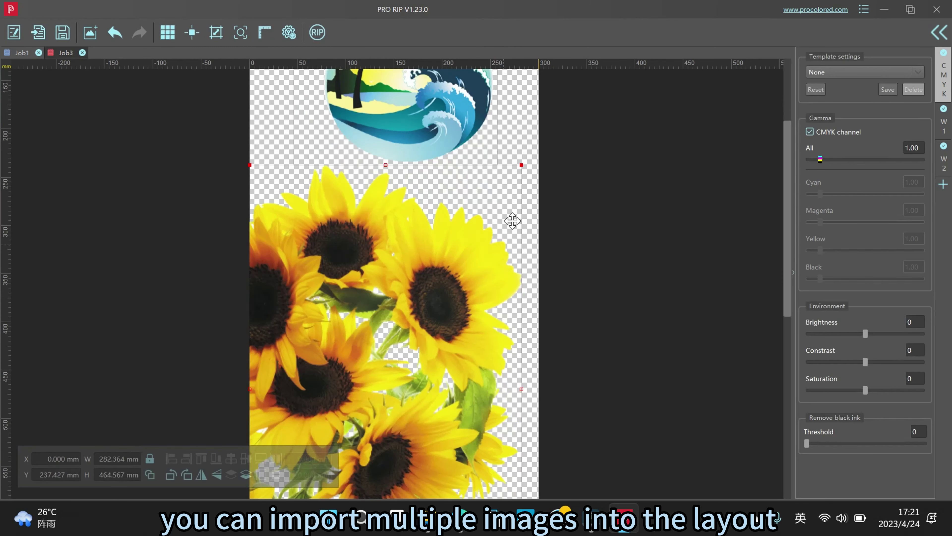
pyautogui.moveTo(520, 166); pyautogui.dragTo(433, 229)
pyautogui.scroll(2, 433, 230)
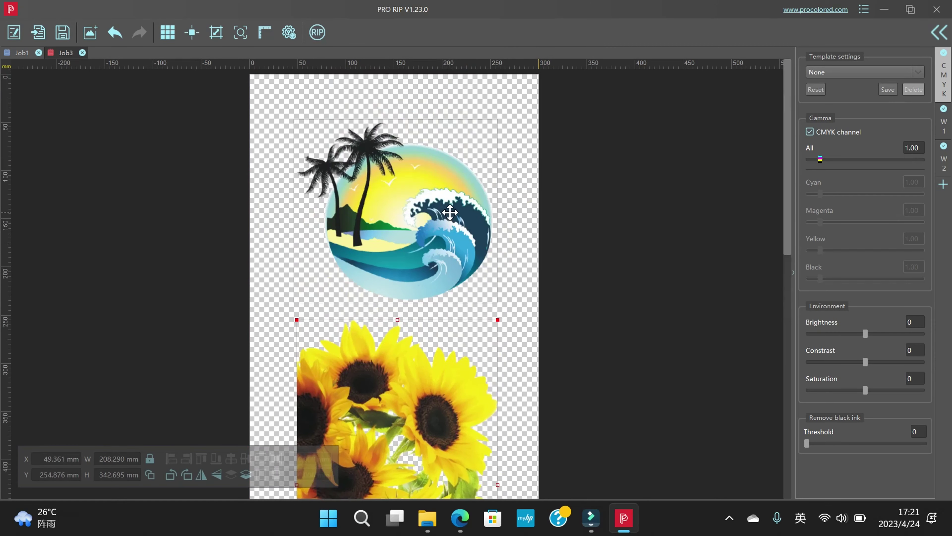
pyautogui.scroll(-7, 419, 229)
pyautogui.scroll(1, 418, 229)
pyautogui.click(90, 33)
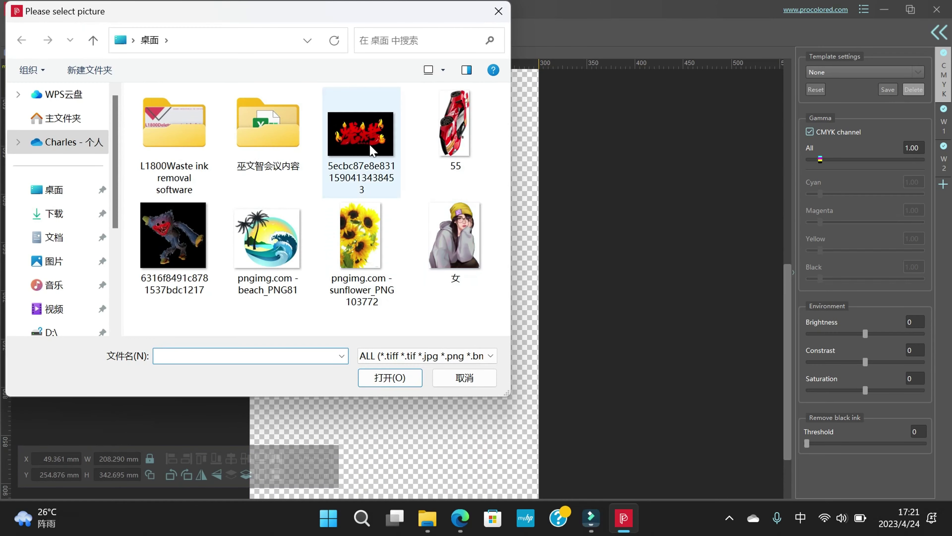
pyautogui.click(361, 139)
pyautogui.click(390, 377)
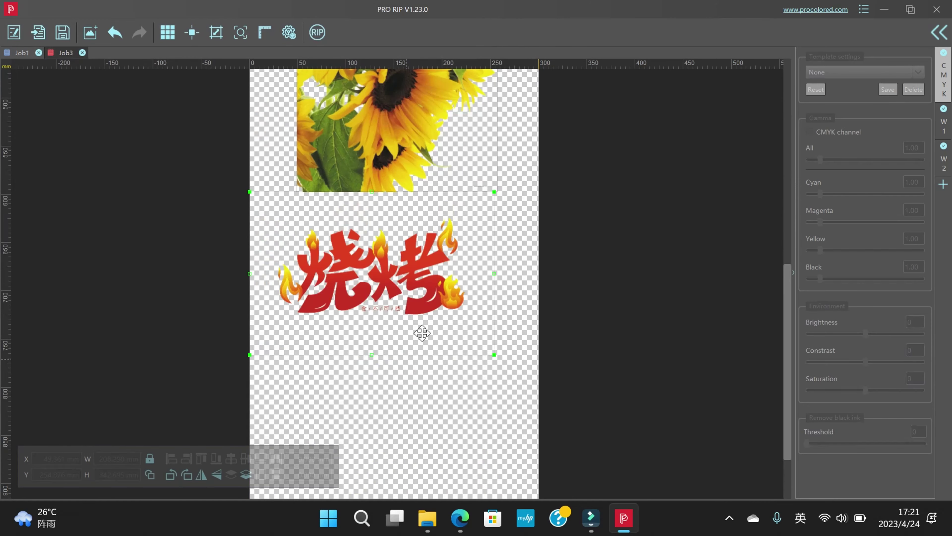
pyautogui.scroll(5, 427, 330)
pyautogui.scroll(-5, 432, 324)
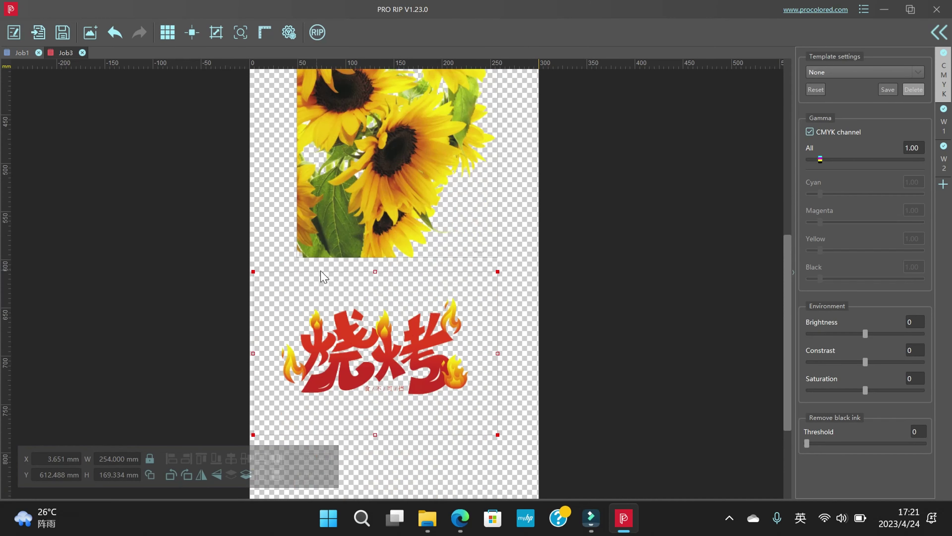
pyautogui.scroll(2, 377, 290)
pyautogui.scroll(-2, 378, 297)
pyautogui.scroll(5, 378, 297)
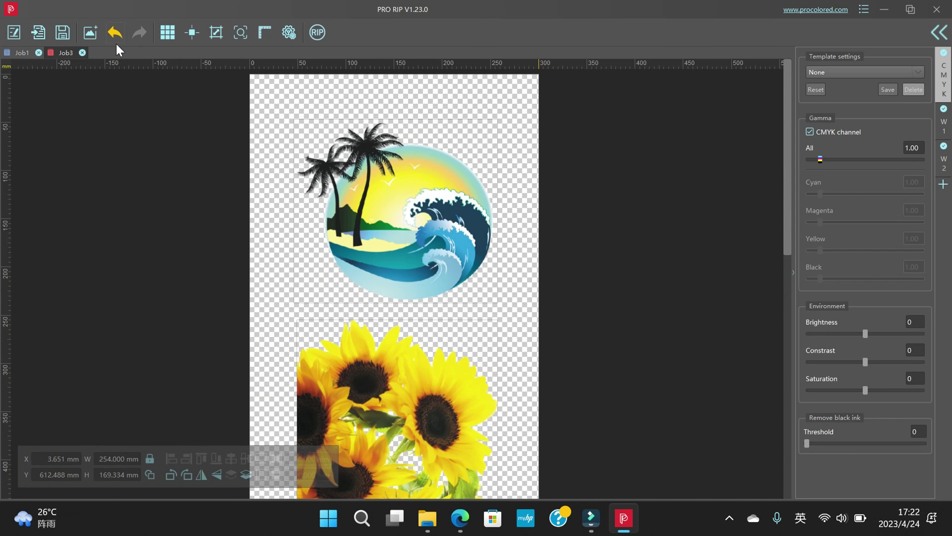
# Undo the last move and the import of the red flaming lettering image in Job3, and redo both.
pyautogui.click(10, 53)
pyautogui.click(66, 52)
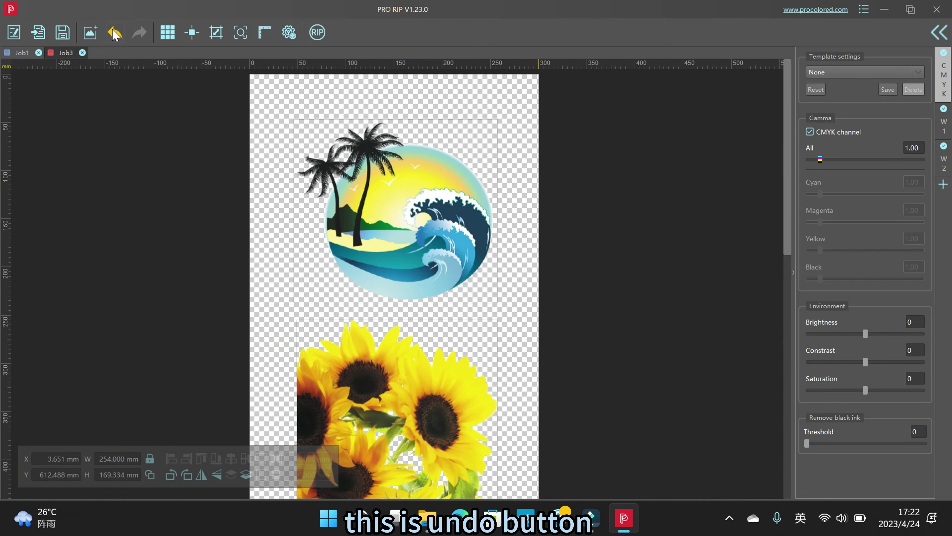
pyautogui.scroll(-5, 245, 176)
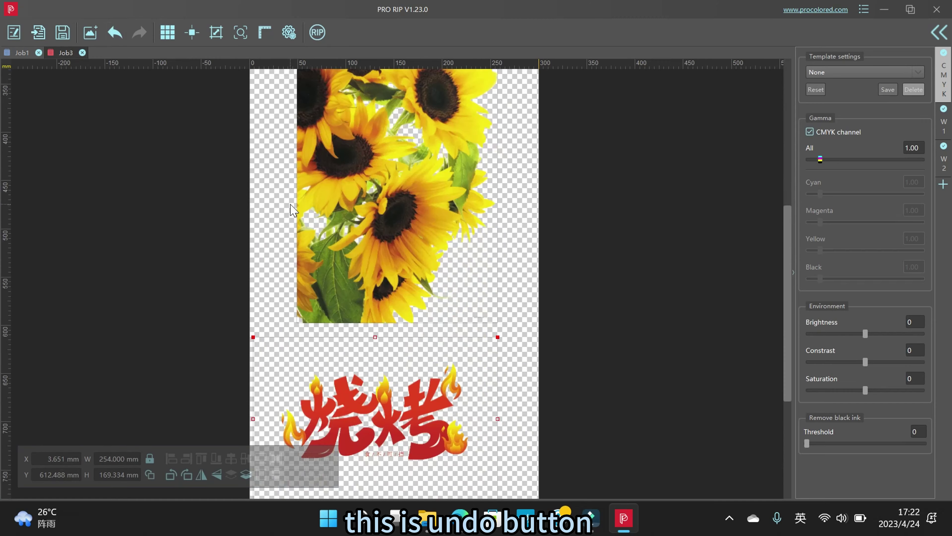
pyautogui.click(113, 36)
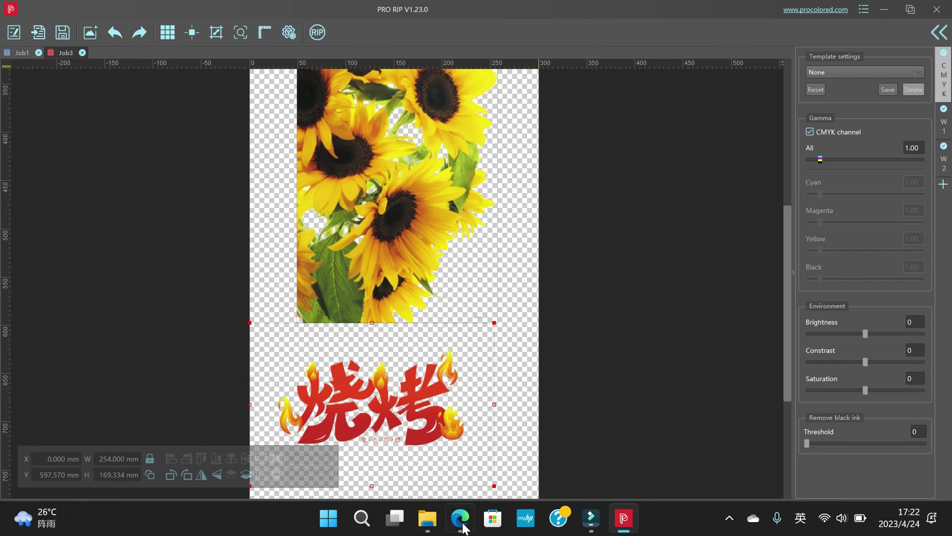
pyautogui.click(117, 37)
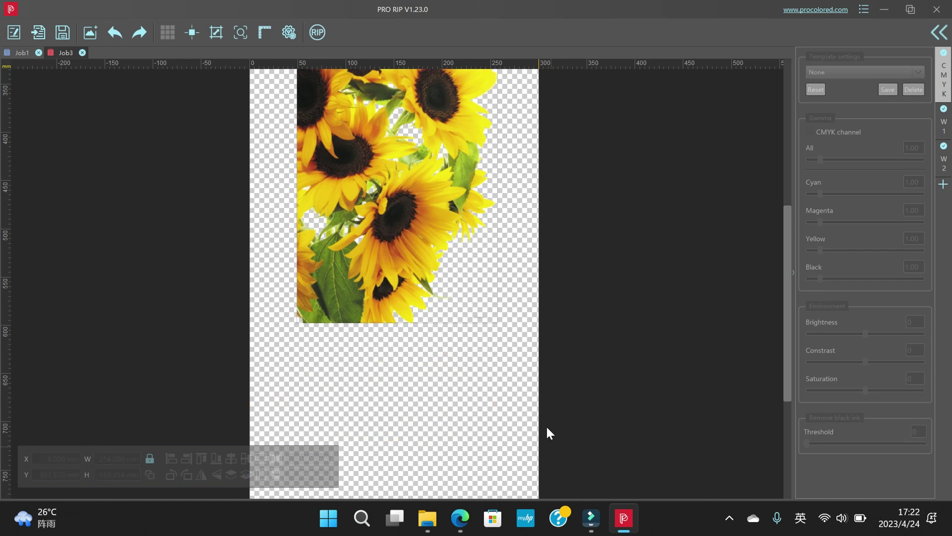
pyautogui.click(134, 34)
pyautogui.click(135, 35)
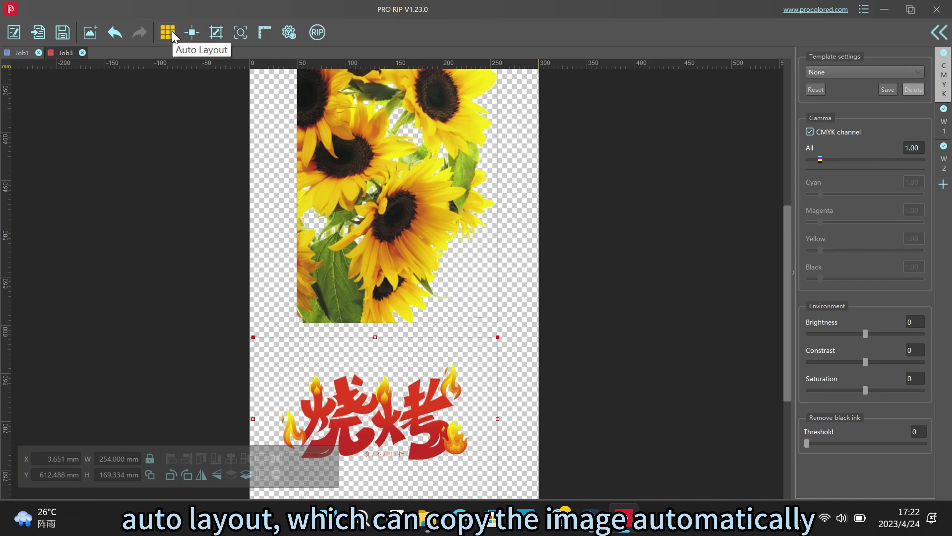
# Delete the red lettering image and the sunflower image, keeping only the beach image on the canvas.
pyautogui.scroll(3, 184, 82)
pyautogui.scroll(4, 206, 128)
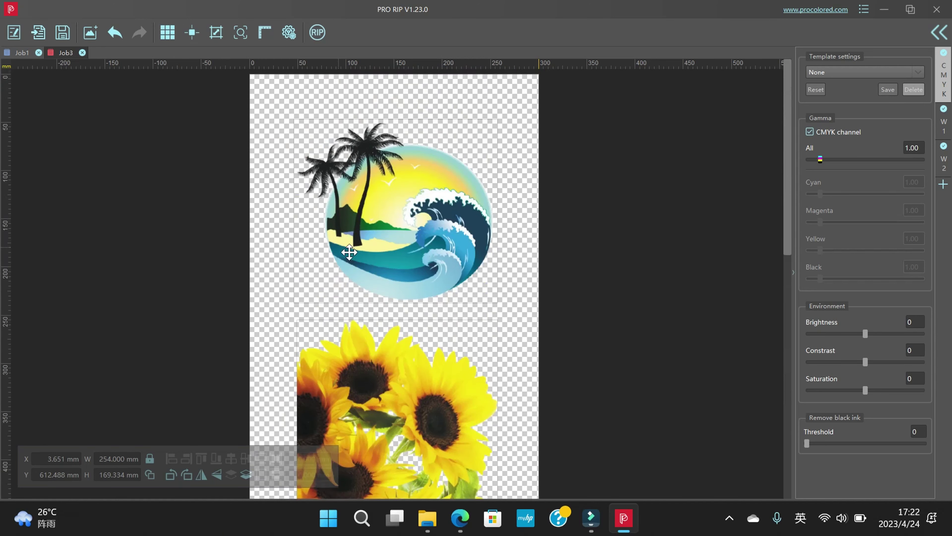
pyautogui.scroll(-8, 300, 225)
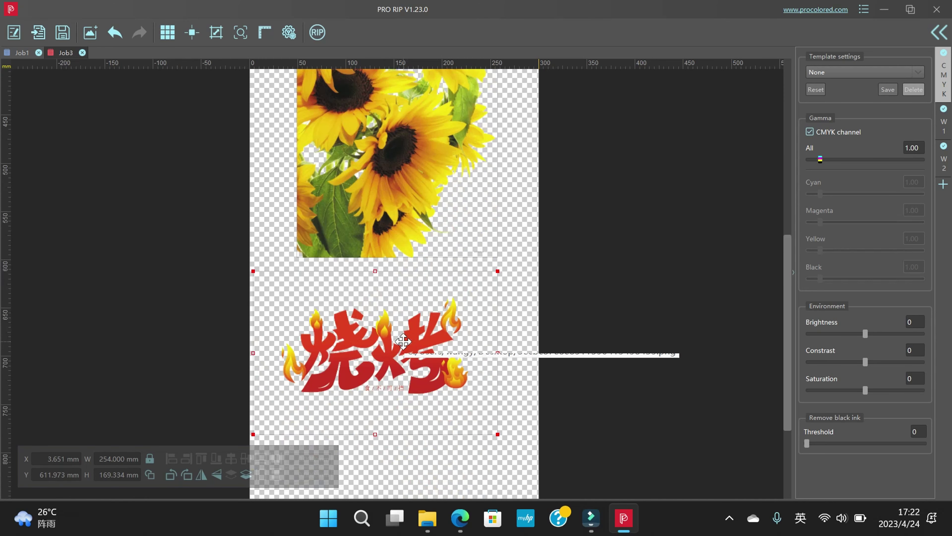
pyautogui.press('Delete')
pyautogui.click(412, 182)
pyautogui.press('Delete')
pyautogui.scroll(8, 414, 185)
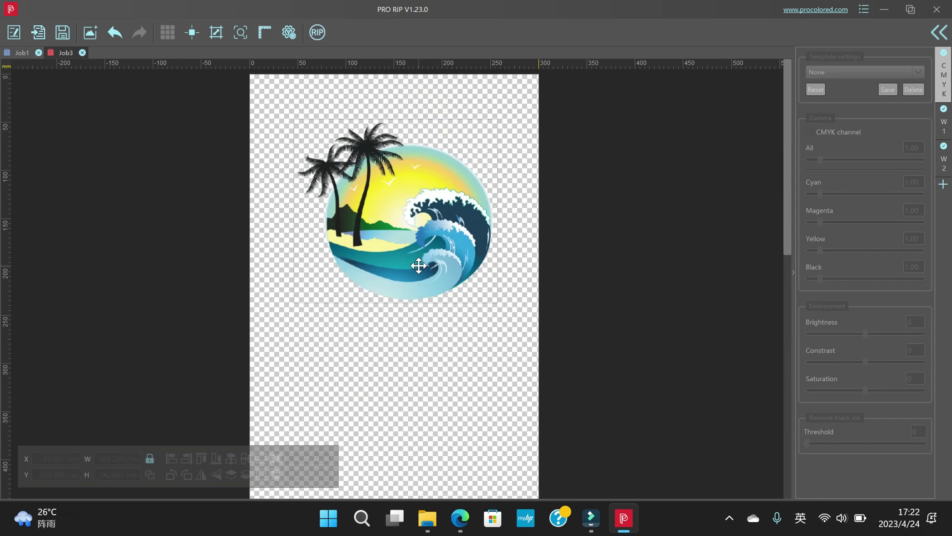
# Shrink the beach image to about 146 by 131 mm and move it to about X 13 mm, Y 20 mm.
pyautogui.click(416, 264)
pyautogui.moveTo(496, 302); pyautogui.dragTo(434, 246)
pyautogui.moveTo(369, 194); pyautogui.dragTo(337, 167)
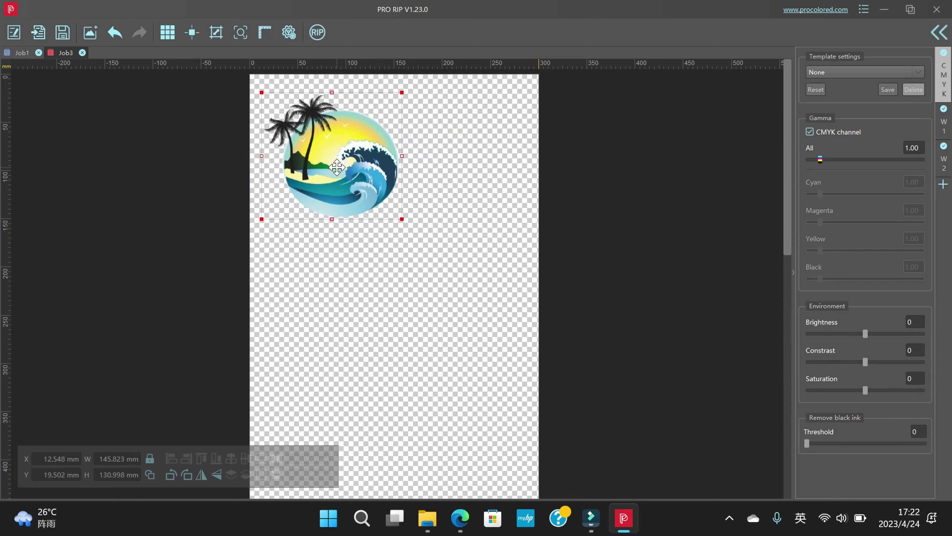
# Tile the beach image with auto layout in 2 rows and 2 columns, and move the group to about X 0 mm, Y 20 mm.
pyautogui.click(168, 34)
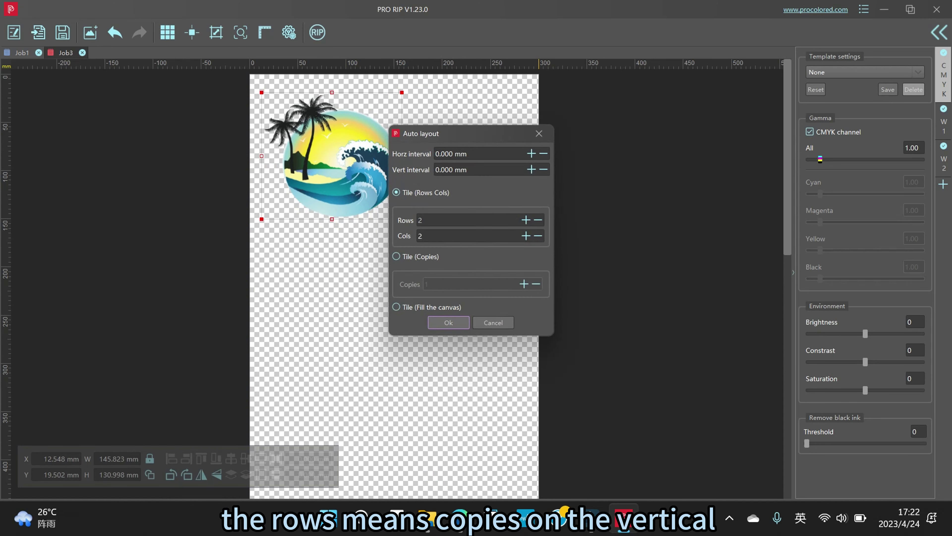
pyautogui.click(465, 219)
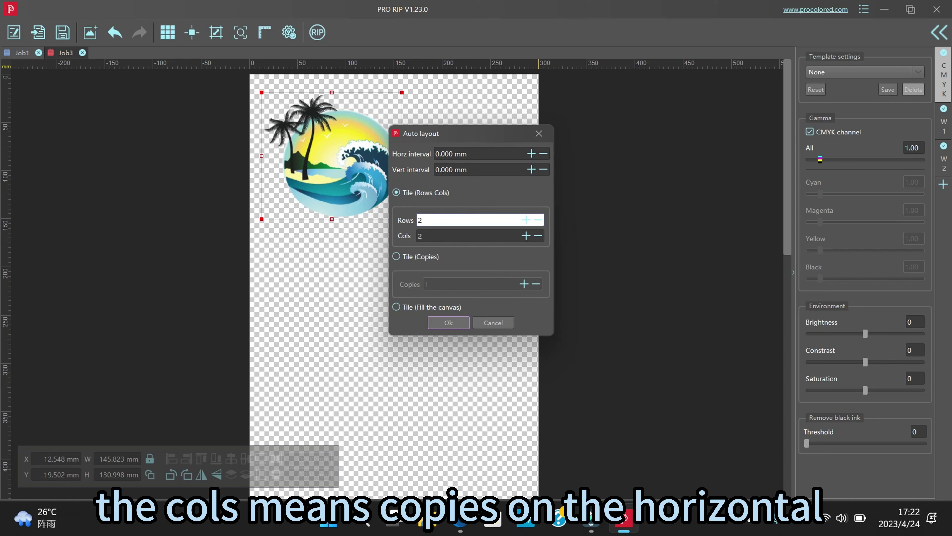
pyautogui.click(465, 236)
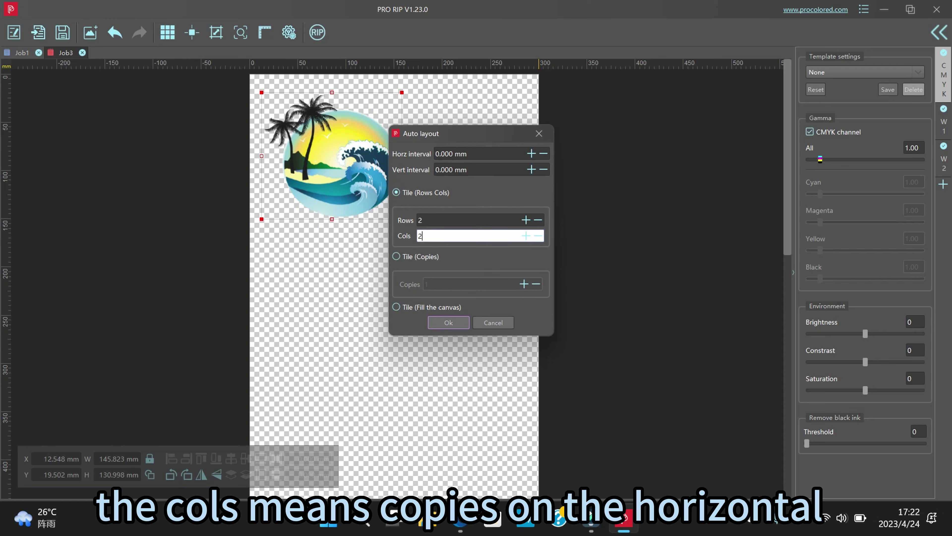
pyautogui.click(449, 323)
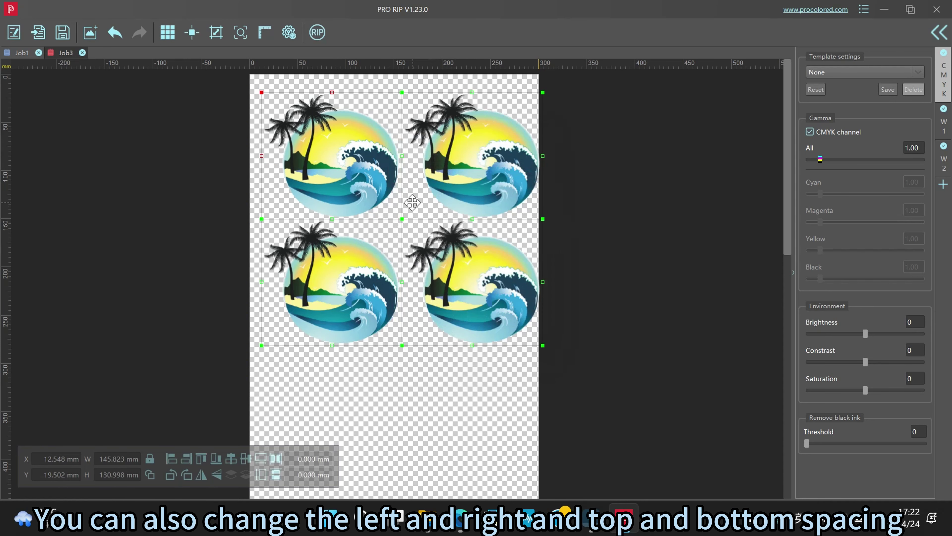
pyautogui.moveTo(391, 208); pyautogui.dragTo(380, 209)
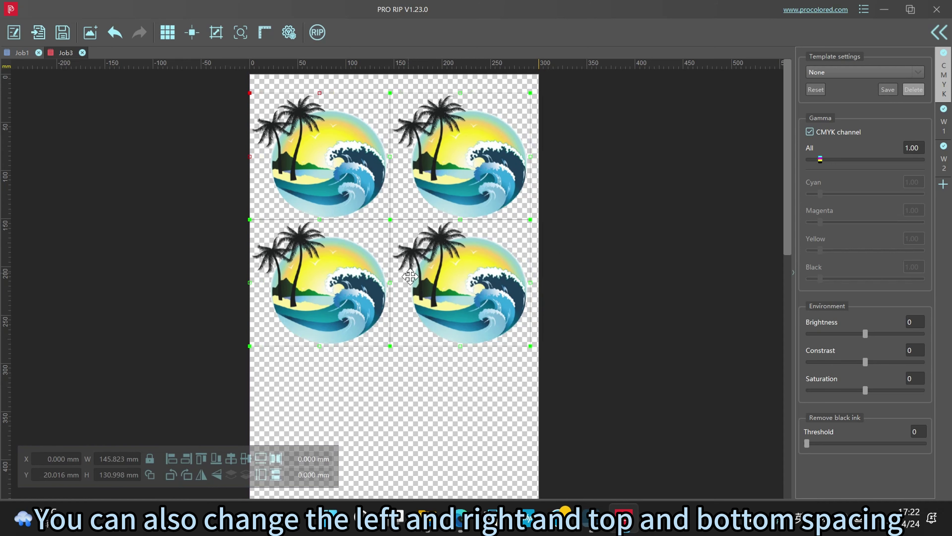
# Try another auto layout of the four selected beach images with Rows set to 1 and Cols 2, and undo it.
pyautogui.click(168, 32)
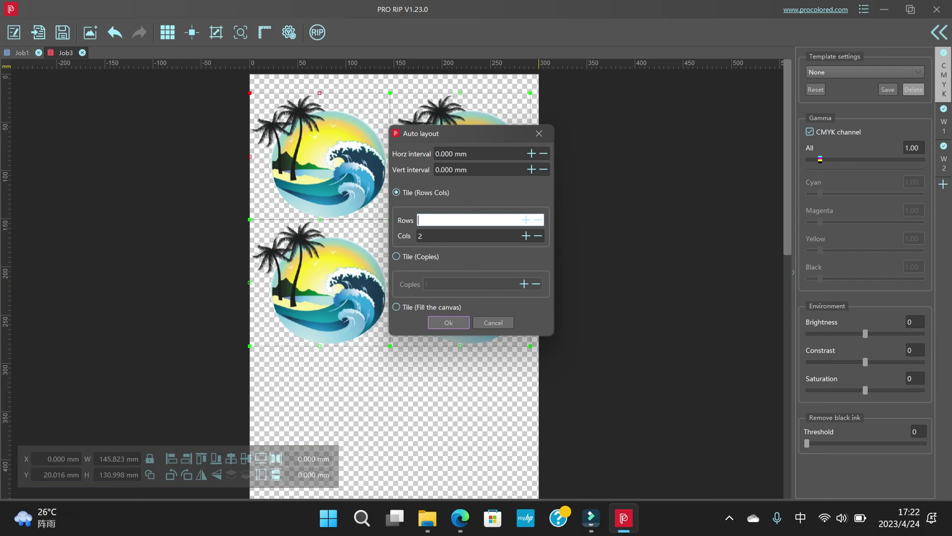
pyautogui.write('1')
pyautogui.click(421, 236)
pyautogui.click(452, 325)
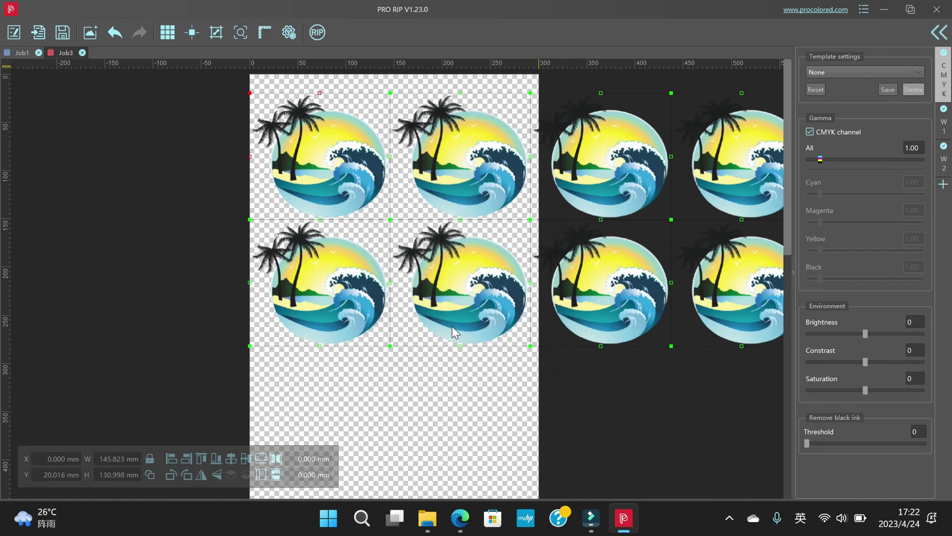
pyautogui.hotkey('ctrl', 'z')
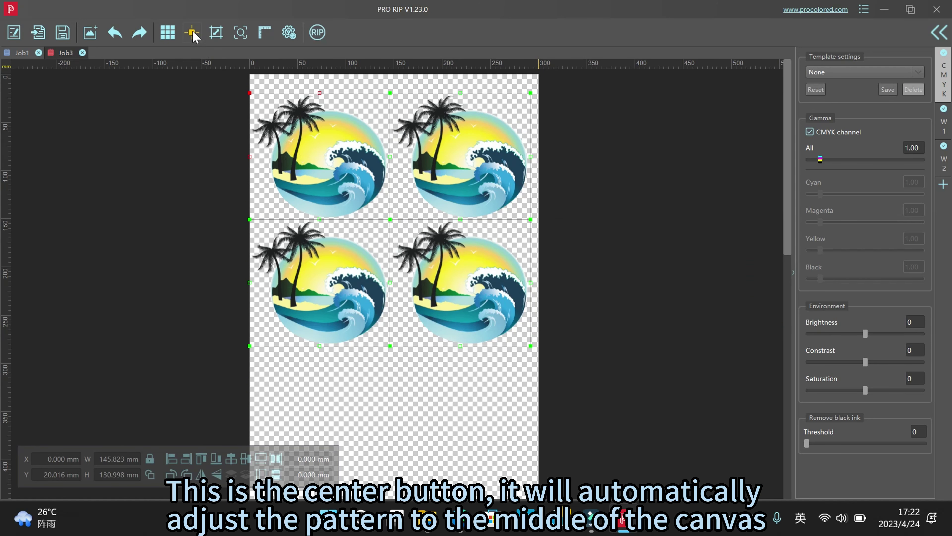
# Center the group of four beach images on the canvas.
pyautogui.click(192, 33)
pyautogui.scroll(-5, 543, 375)
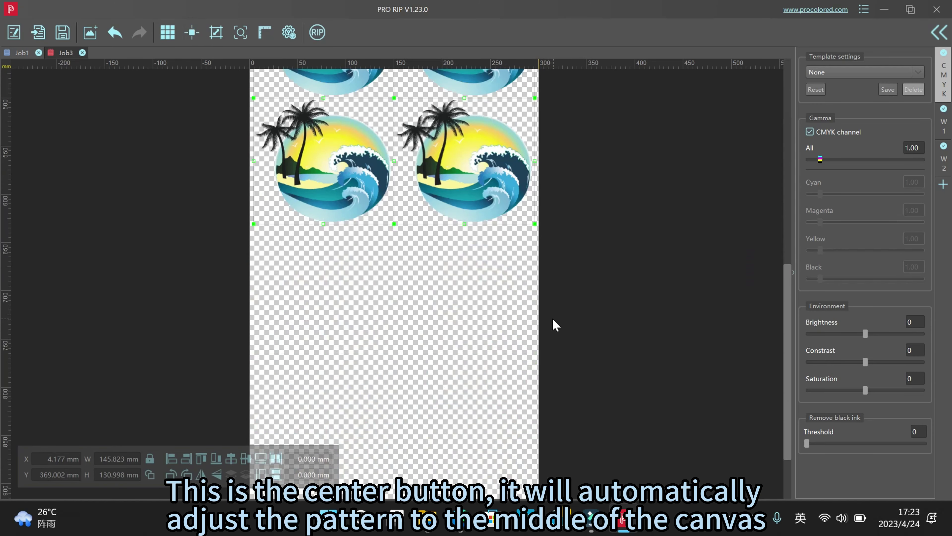
pyautogui.scroll(-5, 420, 287)
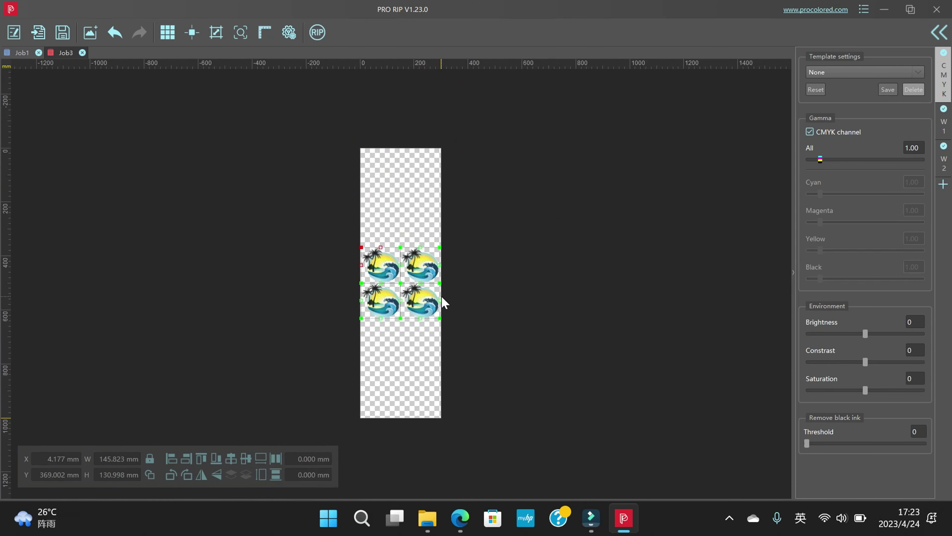
pyautogui.scroll(-1, 431, 303)
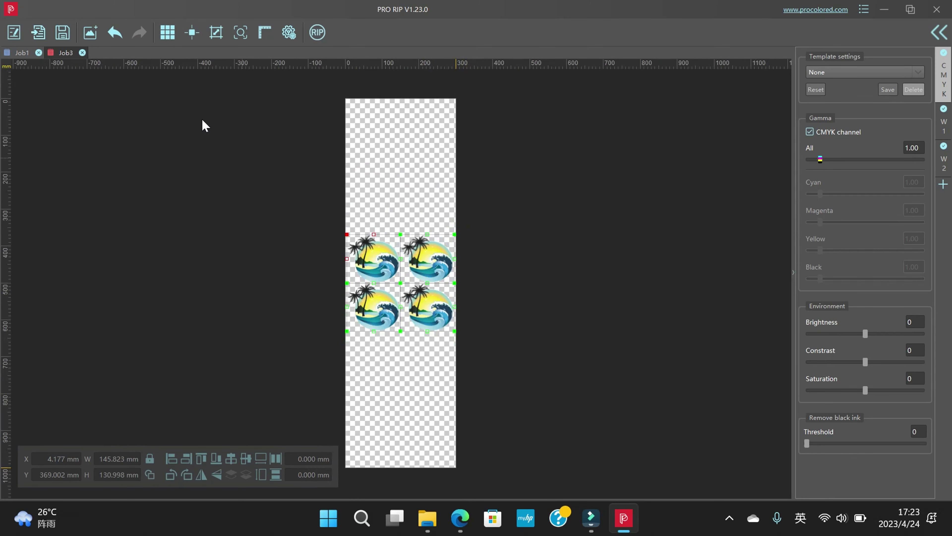
# Set the canvas paper height to 420 mm, keeping the width at 300 mm.
pyautogui.click(221, 33)
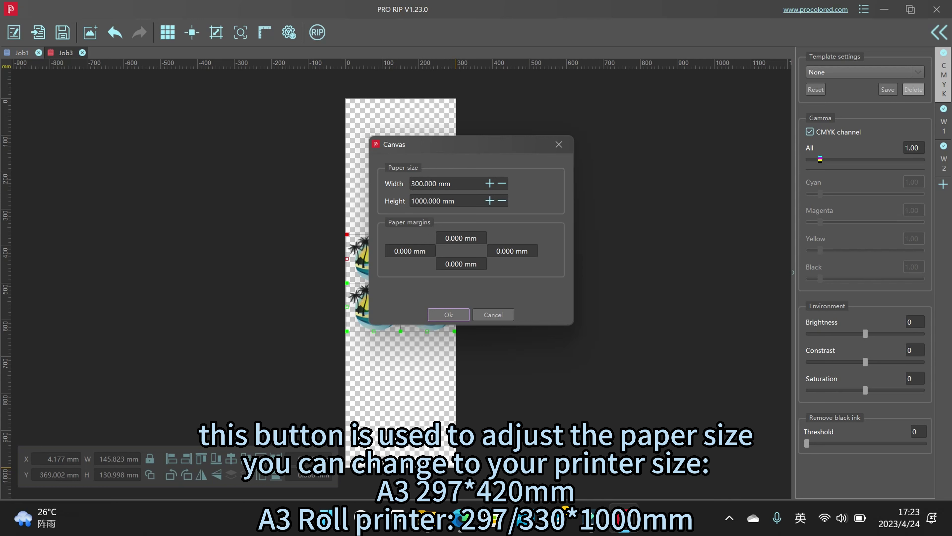
pyautogui.doubleClick(419, 200)
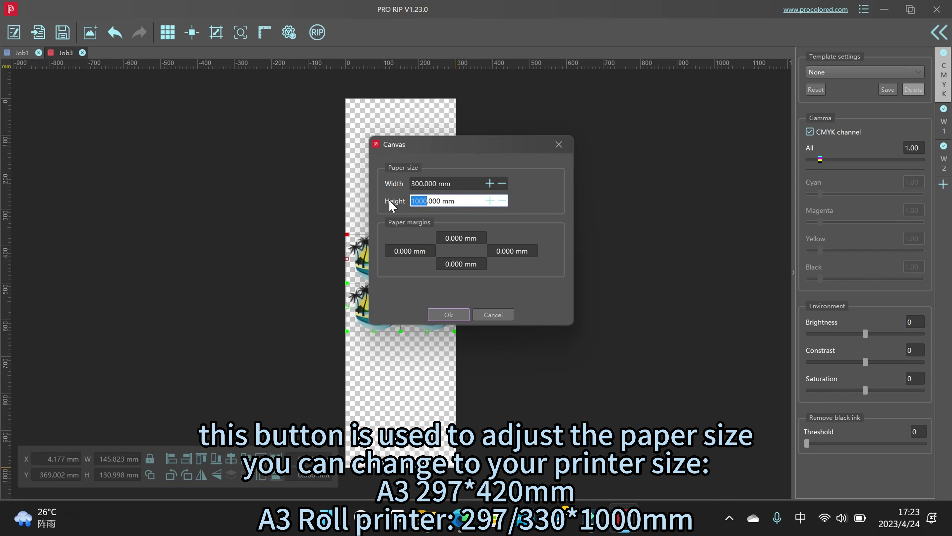
pyautogui.write('420')
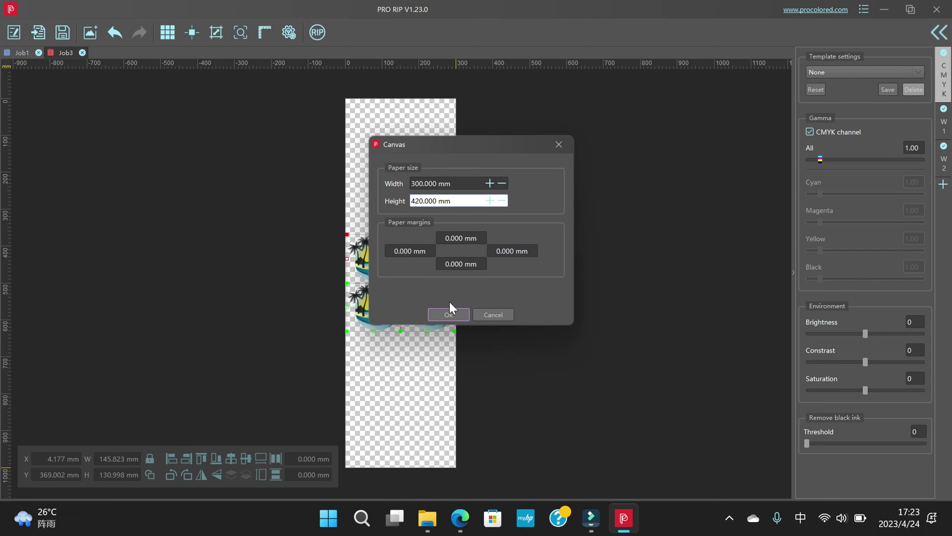
pyautogui.click(451, 315)
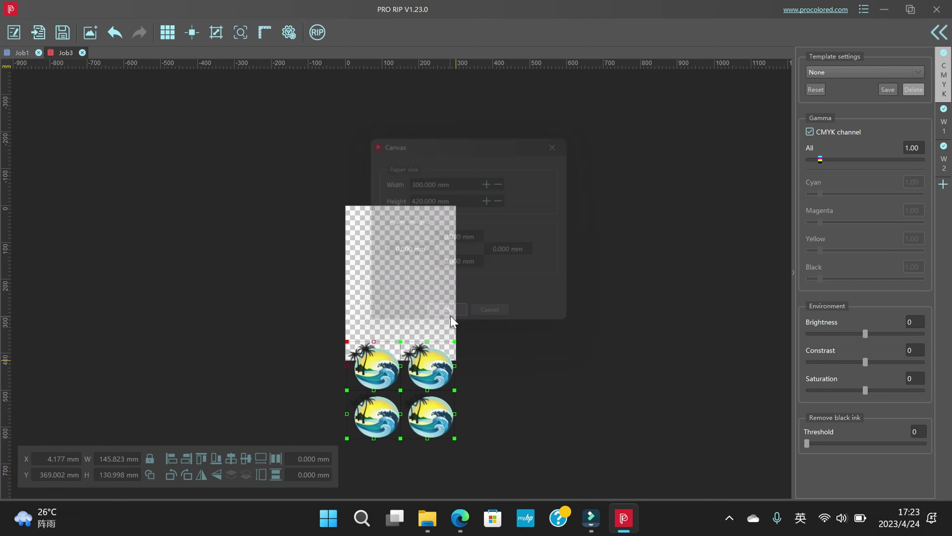
# Move the four beach images back onto the shortened canvas, with the group's upper edge at about Y 57 mm.
pyautogui.moveTo(423, 427); pyautogui.dragTo(424, 308)
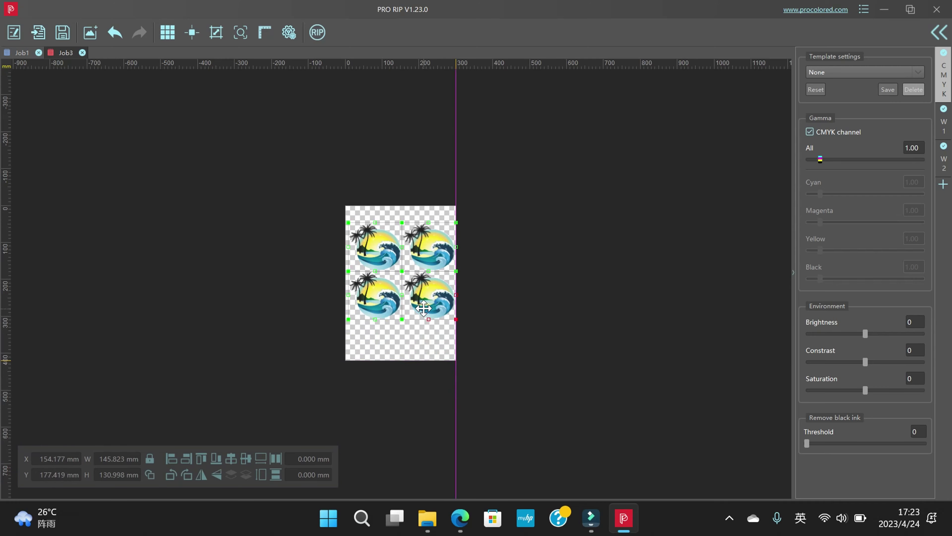
pyautogui.scroll(3, 424, 307)
pyautogui.moveTo(460, 250)
pyautogui.mouseDown()
pyautogui.moveTo(437, 254)
pyautogui.moveTo(460, 257)
pyautogui.mouseUp()
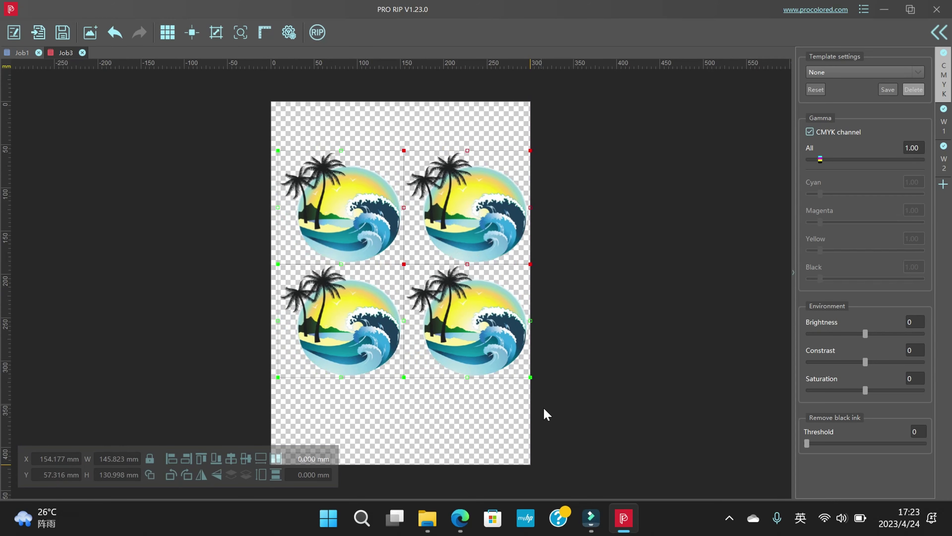
pyautogui.scroll(1, 374, 353)
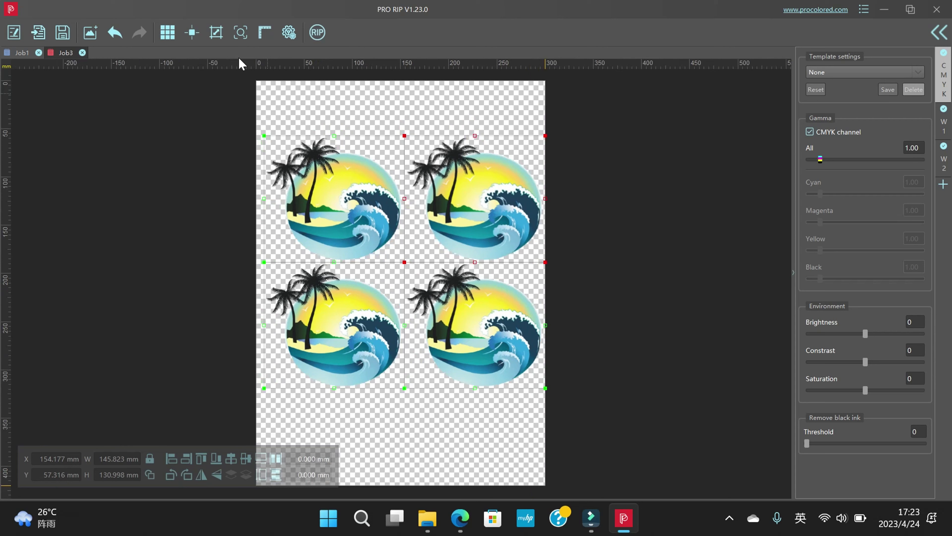
# Set the canvas paper height to 1000 mm.
pyautogui.click(217, 33)
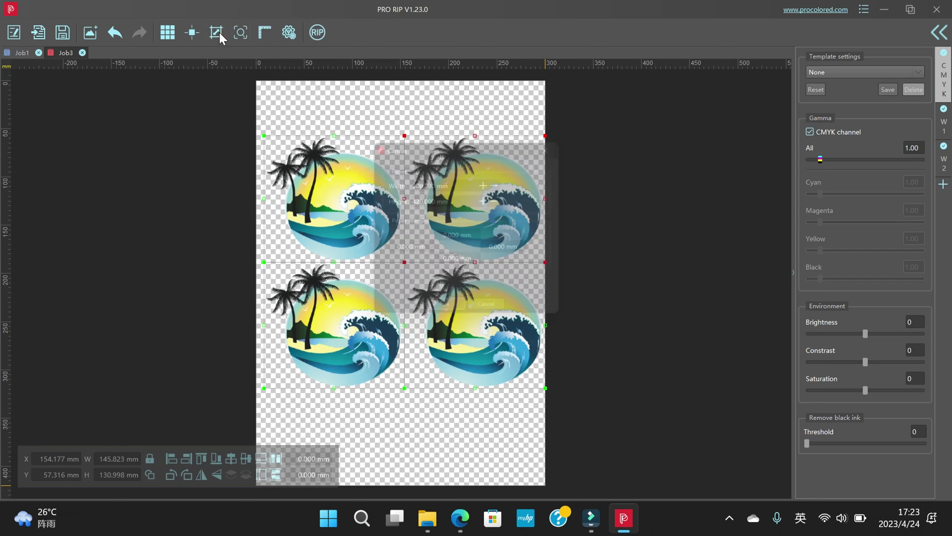
pyautogui.click(418, 201)
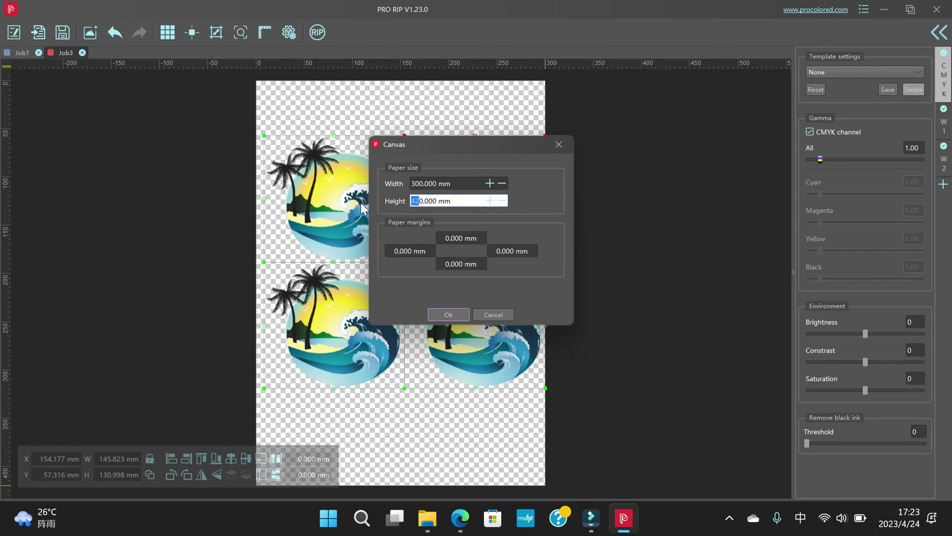
pyautogui.write('100')
pyautogui.click(448, 314)
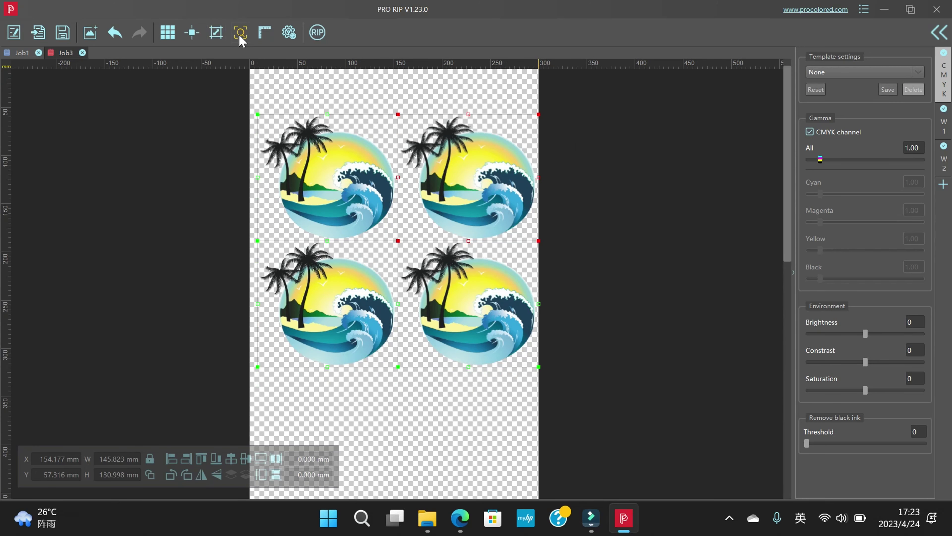
# Fit the whole canvas in the view, and hide the rulers and show them again.
pyautogui.click(240, 37)
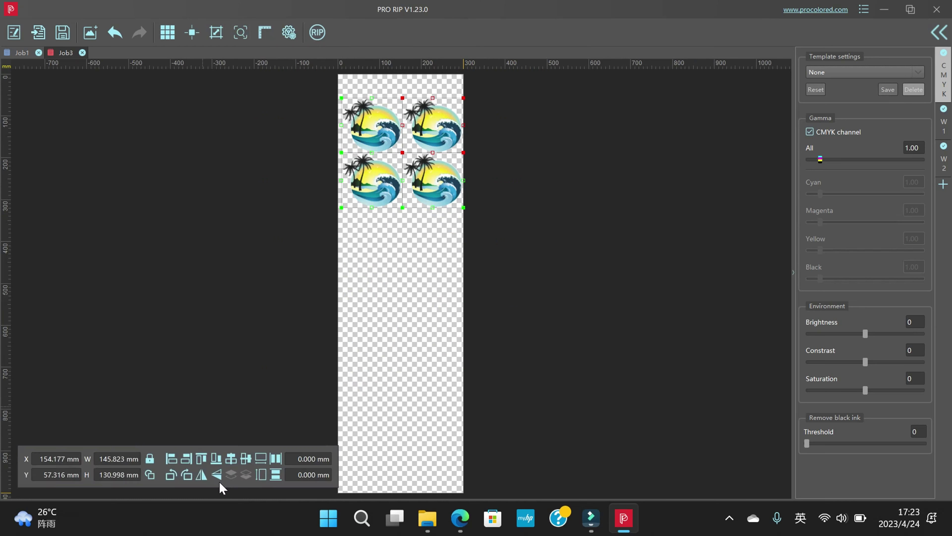
pyautogui.click(265, 33)
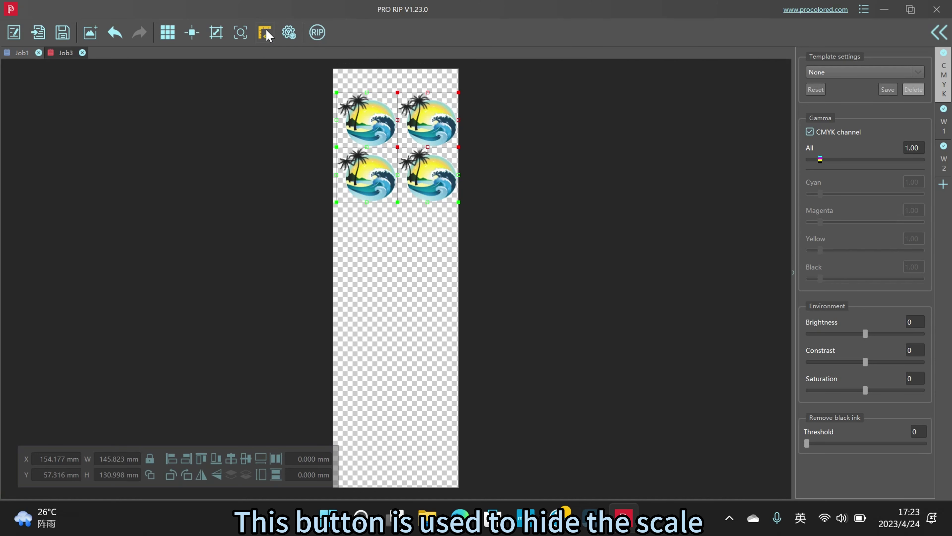
pyautogui.click(265, 34)
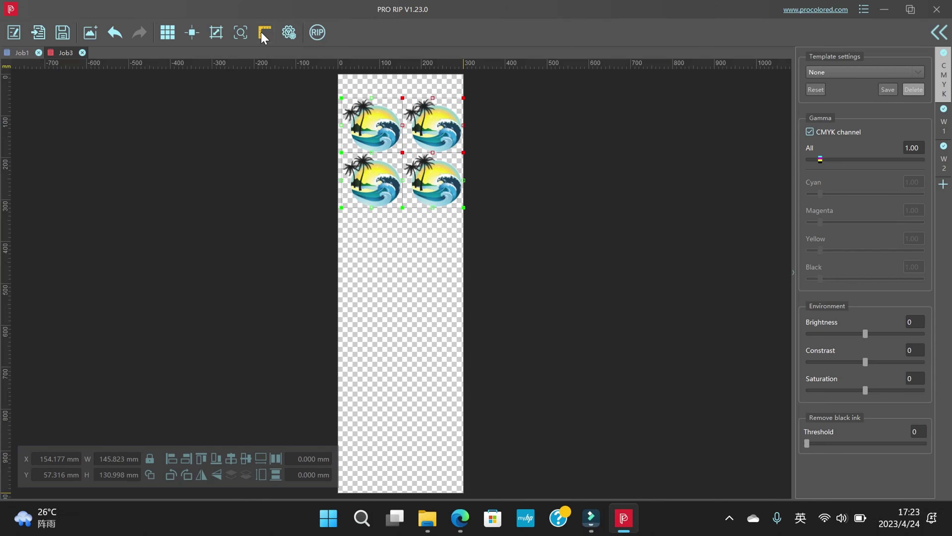
# In the advanced options' spot channel rules, choose 100% White under any colored pixel for spot color layer generation.
pyautogui.click(289, 33)
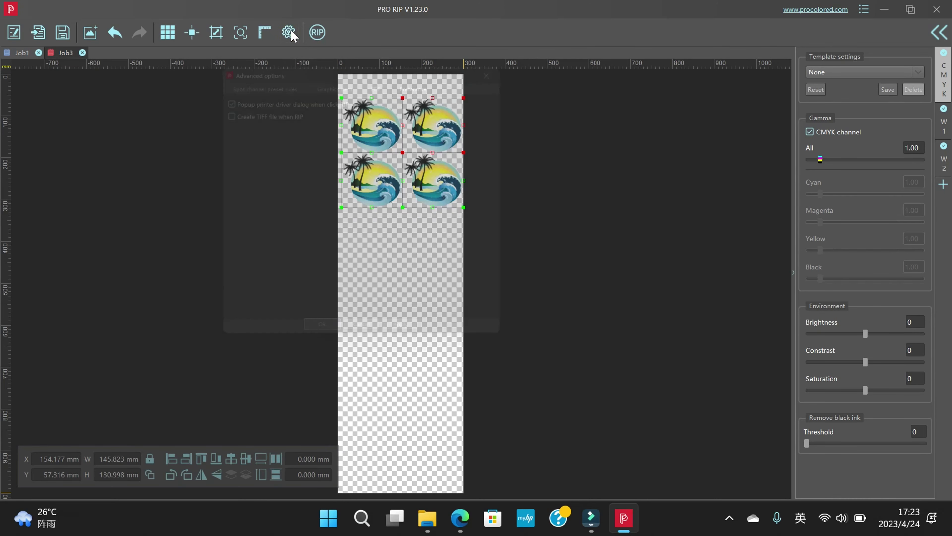
pyautogui.click(238, 77)
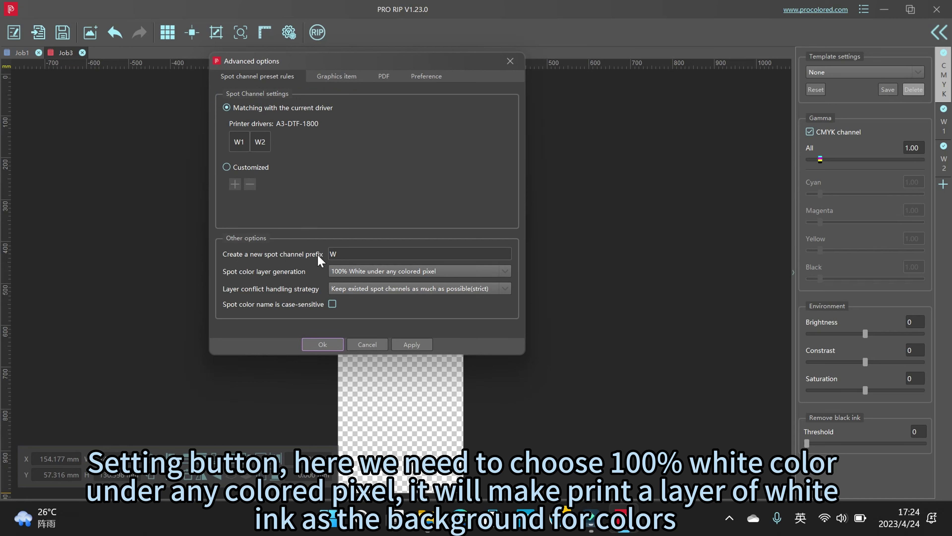
pyautogui.click(364, 274)
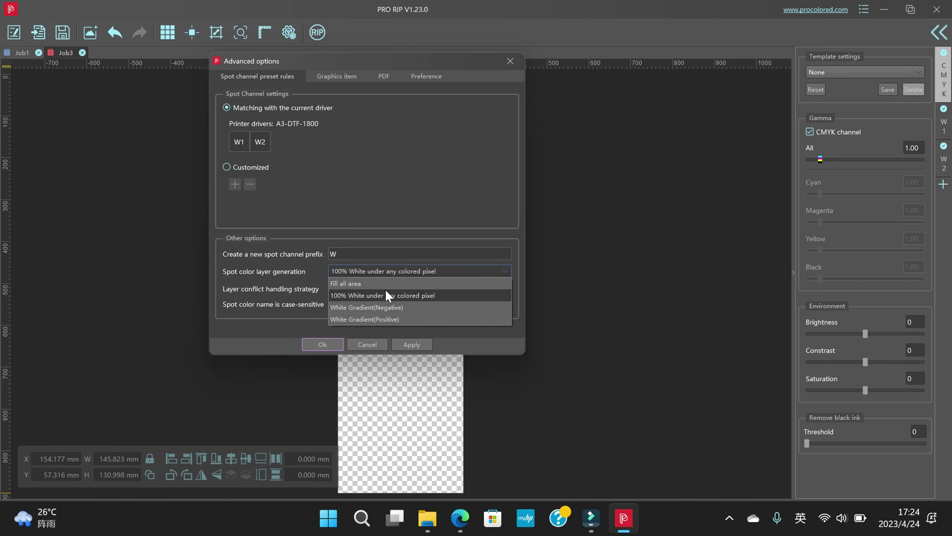
pyautogui.click(372, 296)
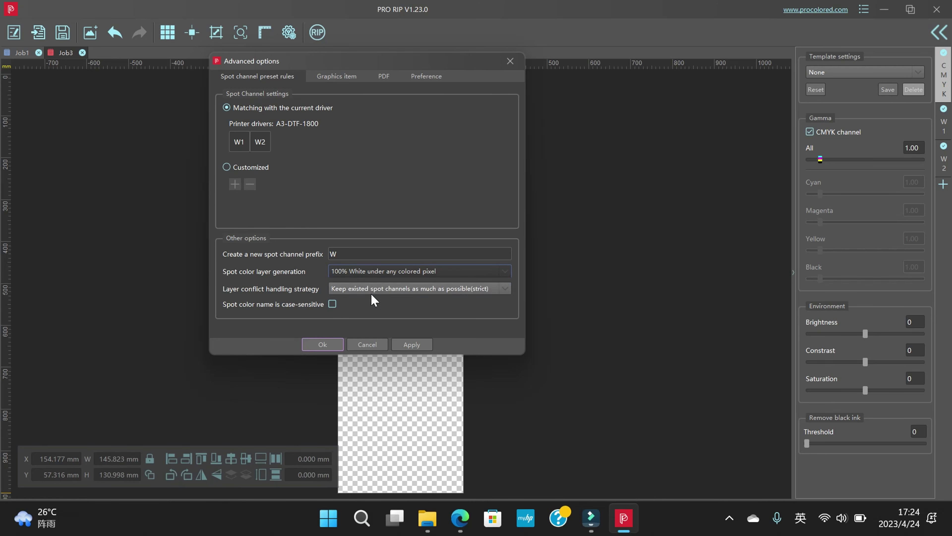
# Review the Graphics item, PDF and Preference settings in the advanced options and close the dialog.
pyautogui.click(326, 78)
pyautogui.click(384, 82)
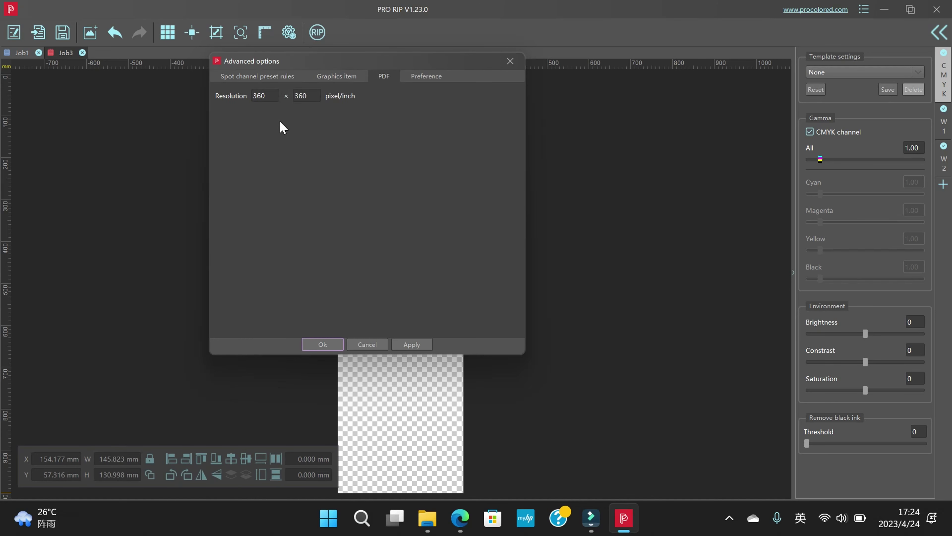
pyautogui.click(433, 76)
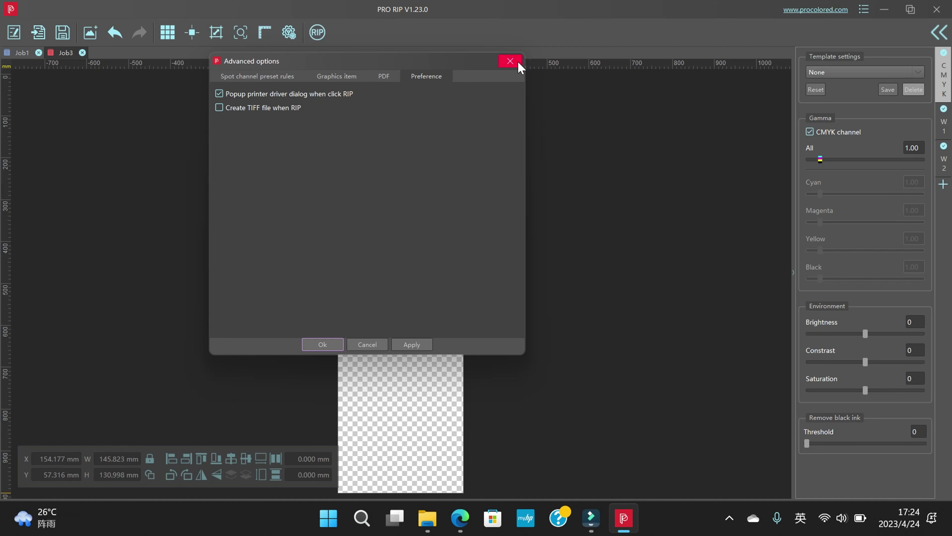
pyautogui.click(510, 61)
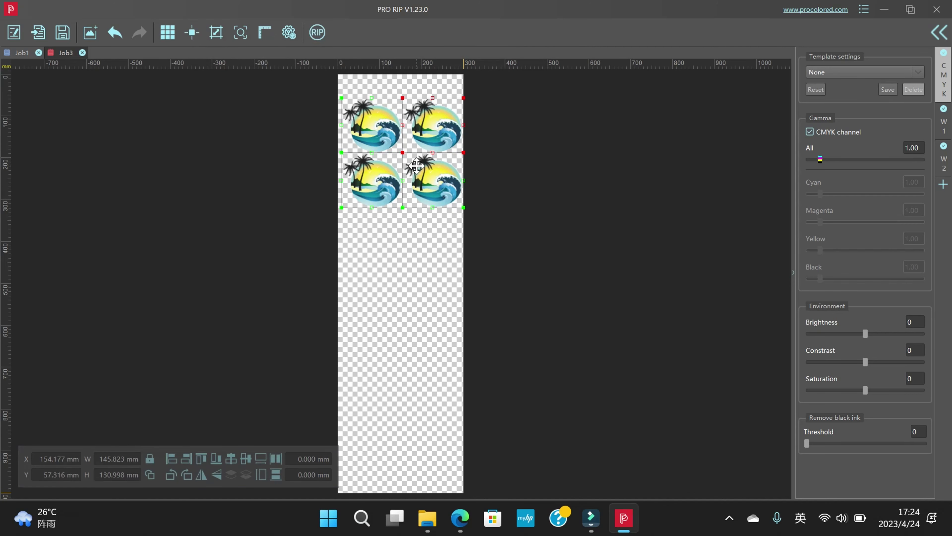
# Delete three of the four beach images, keeping only the upper-left one.
pyautogui.click(424, 178)
pyautogui.press('Delete')
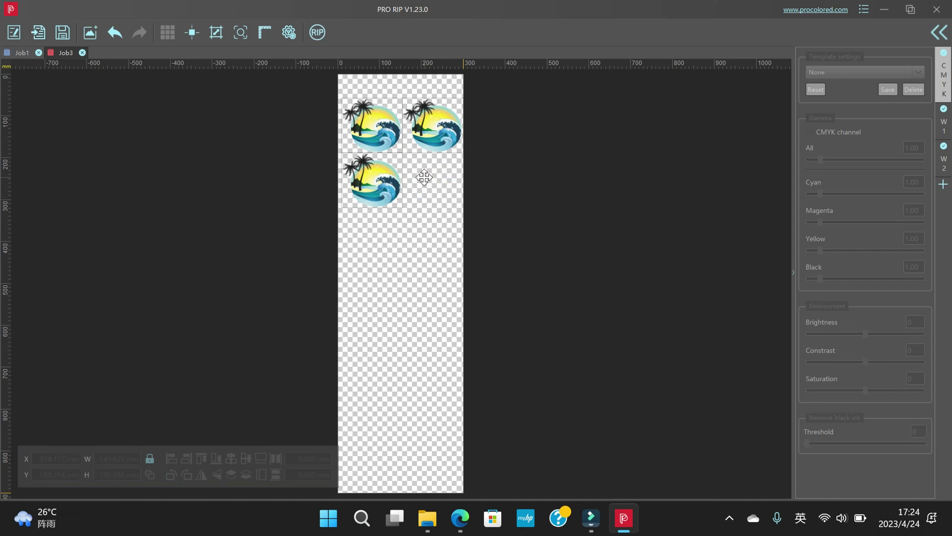
pyautogui.click(442, 145)
pyautogui.press('Delete')
pyautogui.click(375, 195)
pyautogui.press('Delete')
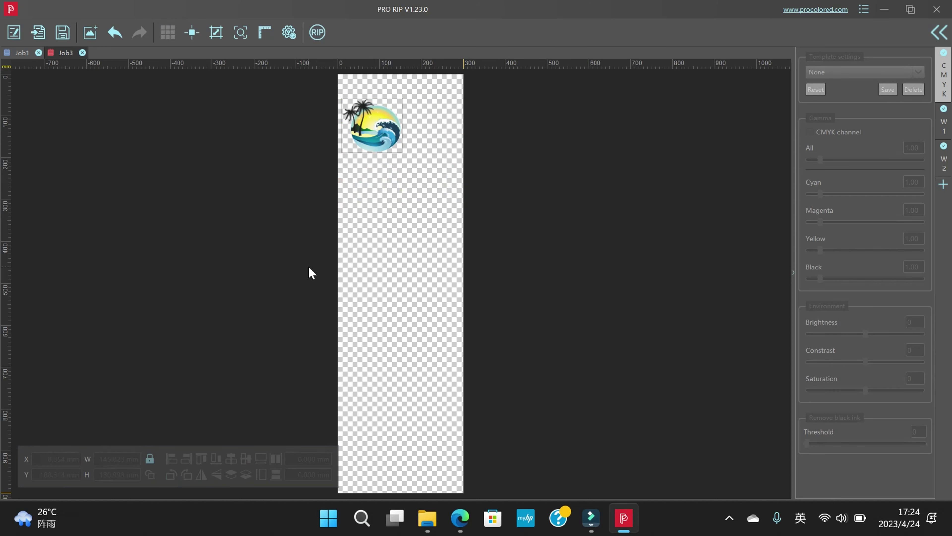
# Move the remaining beach image to about X 55 mm, Y 80 mm on the canvas.
pyautogui.scroll(2, 308, 270)
pyautogui.scroll(2, 347, 187)
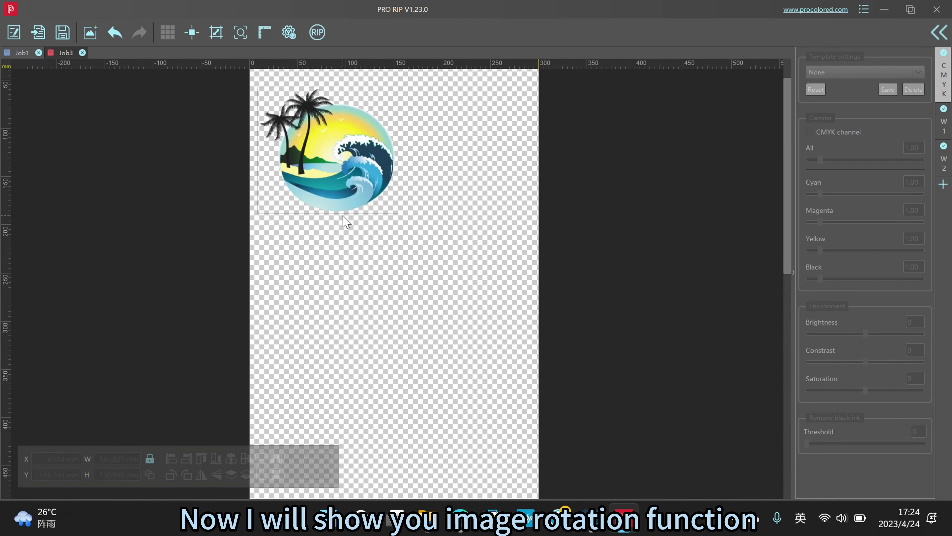
pyautogui.click(344, 212)
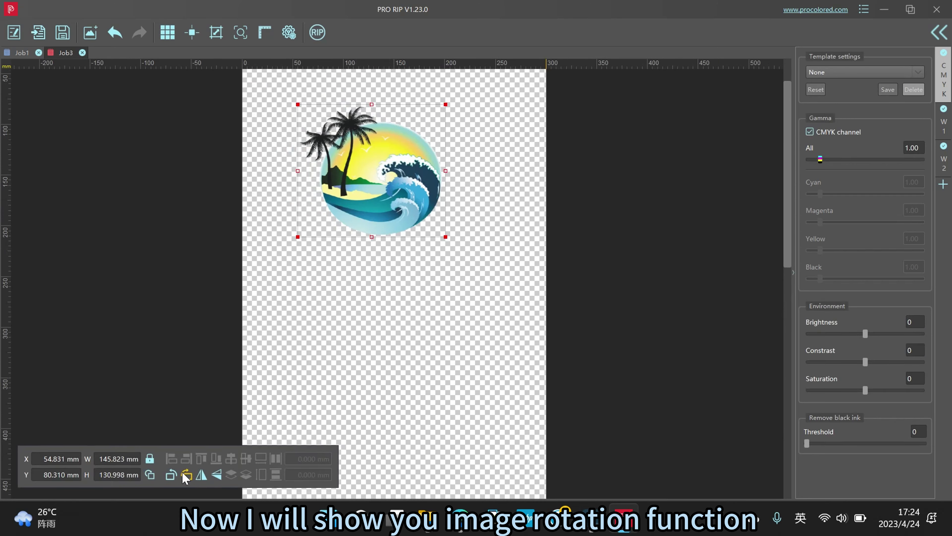
# Rotate the beach image in four quarter turns to demonstrate a full revolution.
pyautogui.click(171, 475)
pyautogui.click(172, 475)
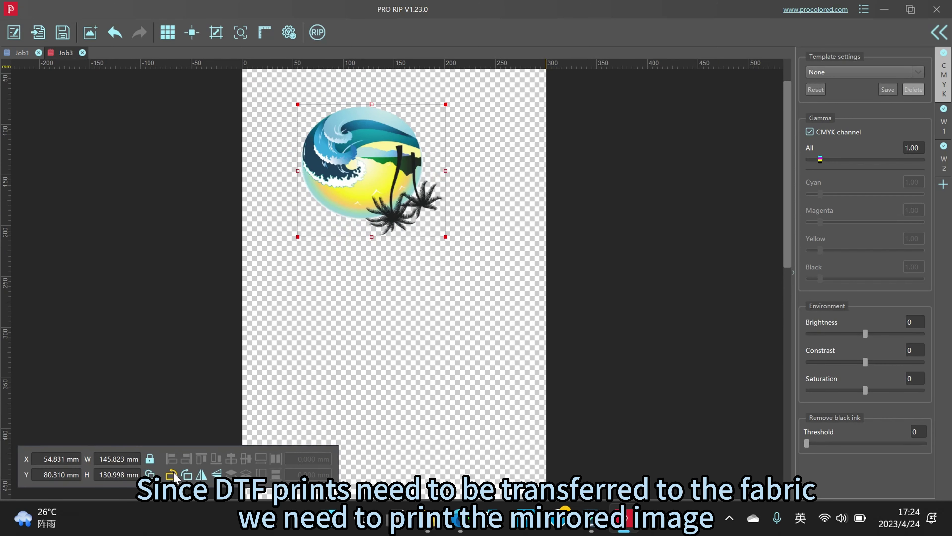
pyautogui.click(171, 474)
pyautogui.click(172, 474)
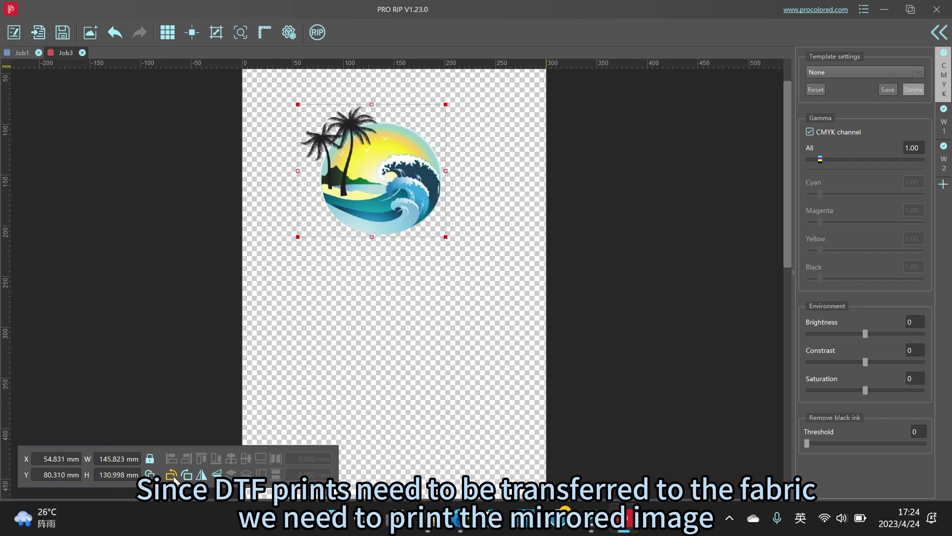
# Mirror the beach image horizontally and back, and mirror it vertically and back.
pyautogui.click(201, 476)
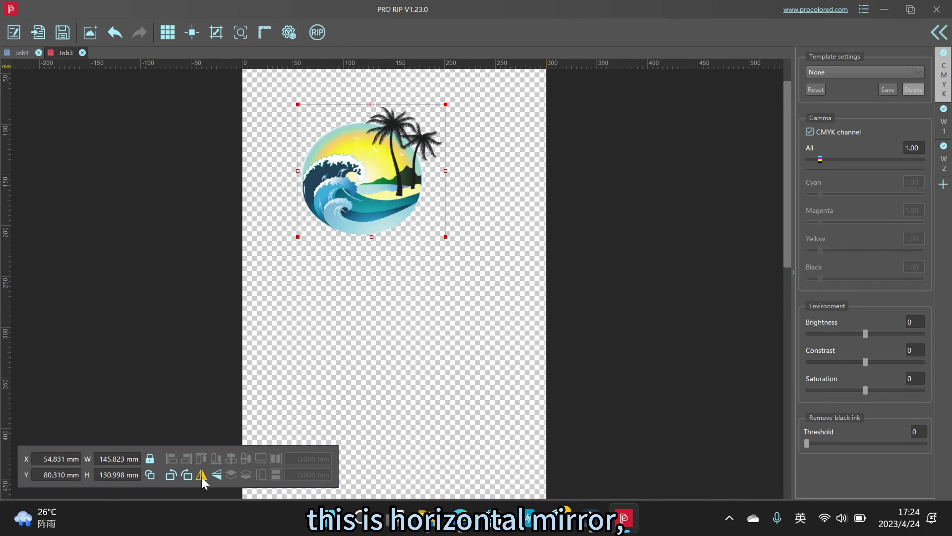
pyautogui.click(202, 476)
pyautogui.click(217, 475)
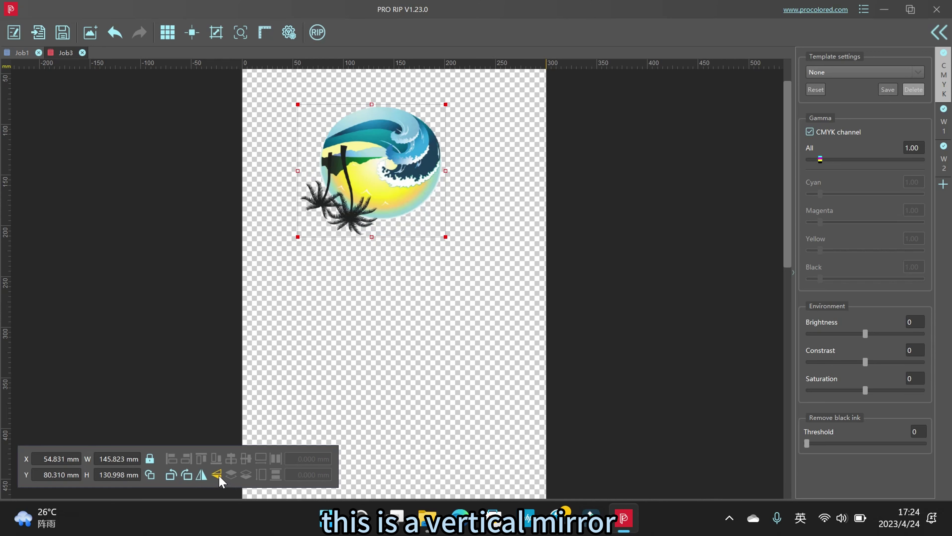
pyautogui.click(219, 477)
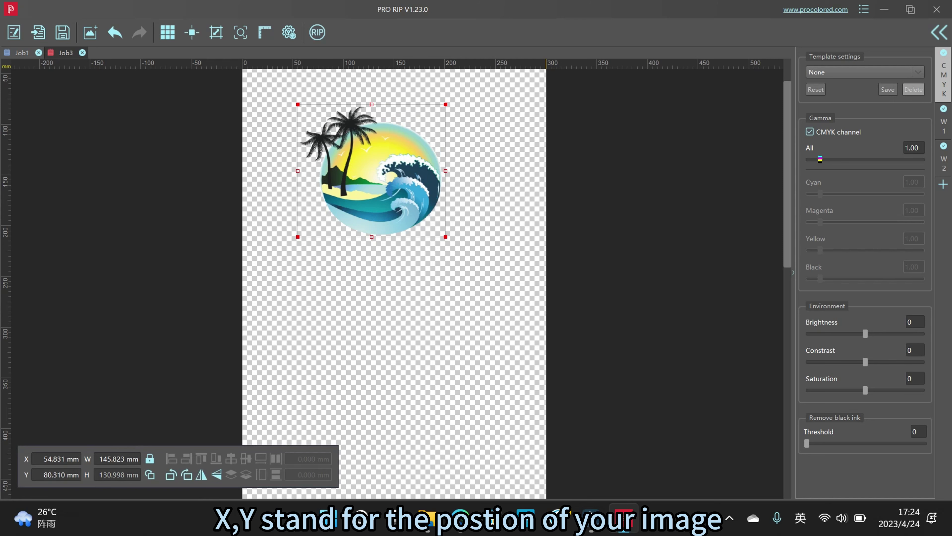
# Move the beach image against the canvas's left edge, at X 0 mm and about Y 46 mm.
pyautogui.moveTo(362, 207); pyautogui.dragTo(342, 185)
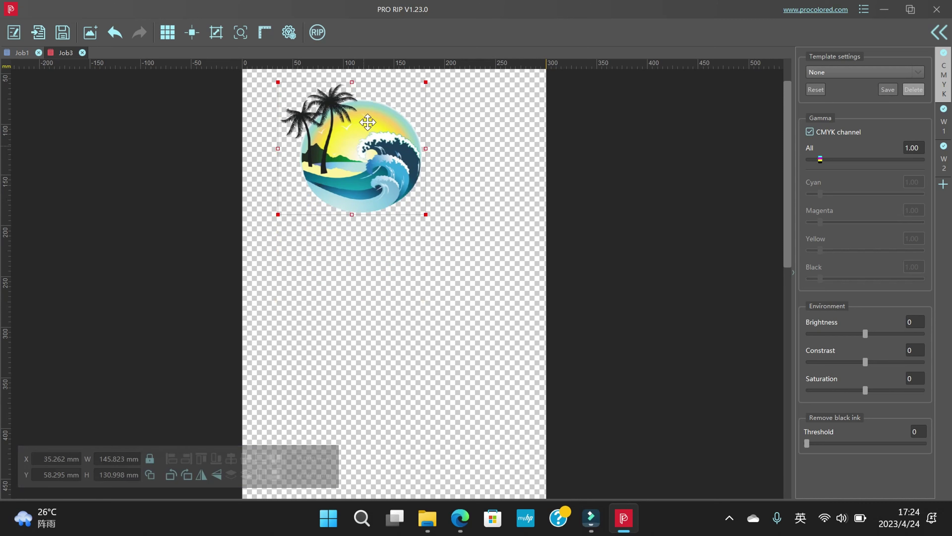
pyautogui.moveTo(347, 133); pyautogui.dragTo(317, 120)
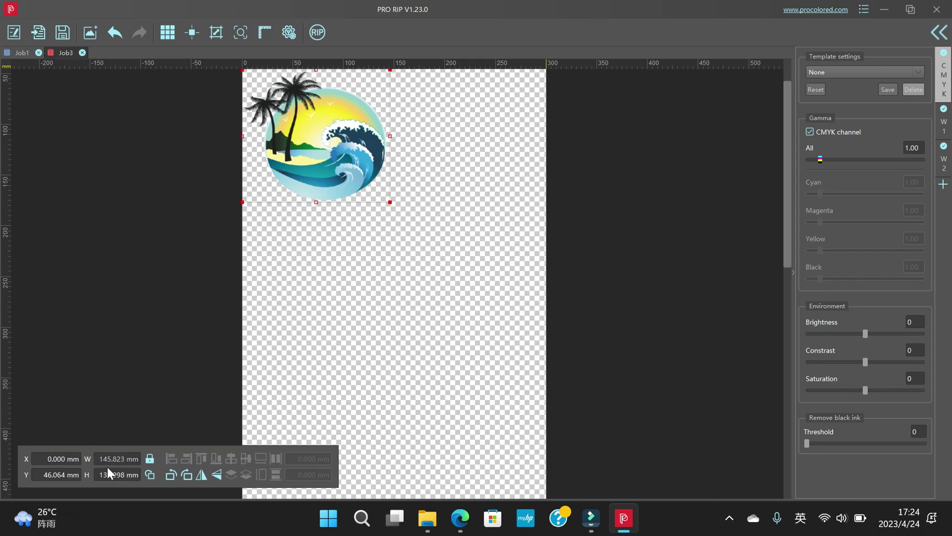
# Set the beach image's width to about 200.8 mm with locked proportions, and undo the resize.
pyautogui.doubleClick(105, 458)
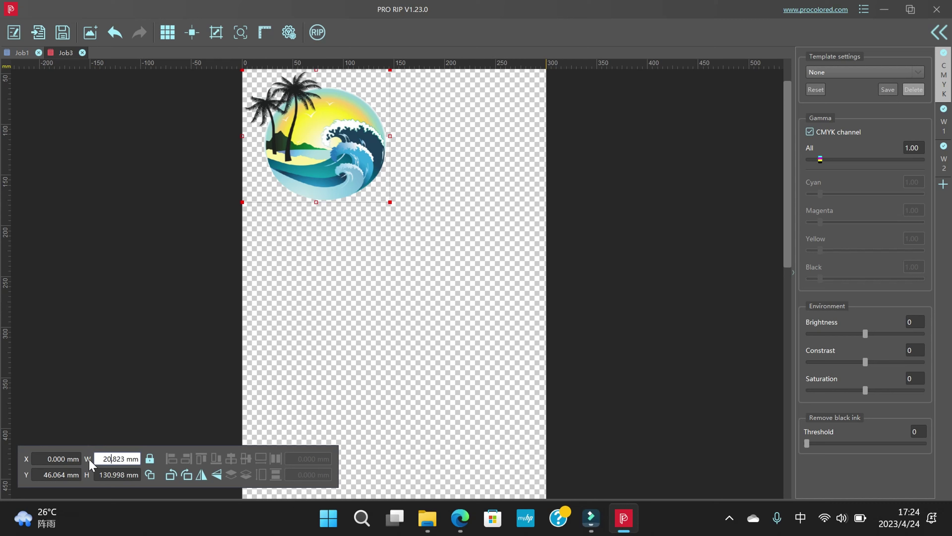
pyautogui.write('200')
pyautogui.press('Return')
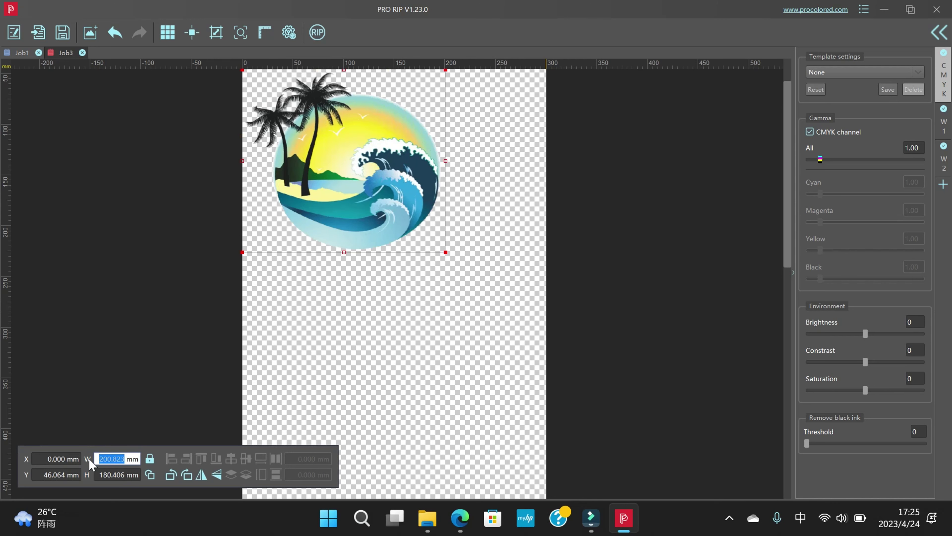
pyautogui.hotkey('ctrl', 'z')
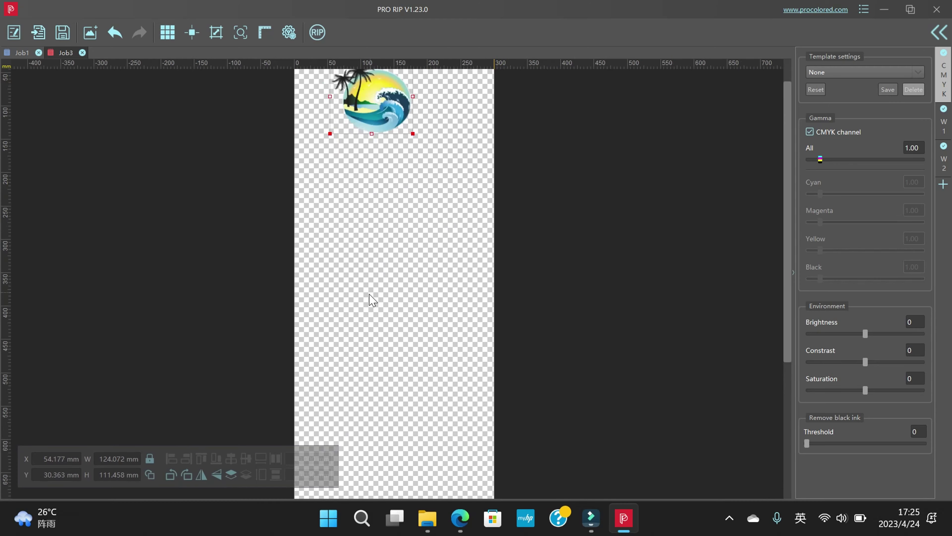
# Set the beach image's width to about 300 mm with locked proportions.
pyautogui.scroll(3, 370, 298)
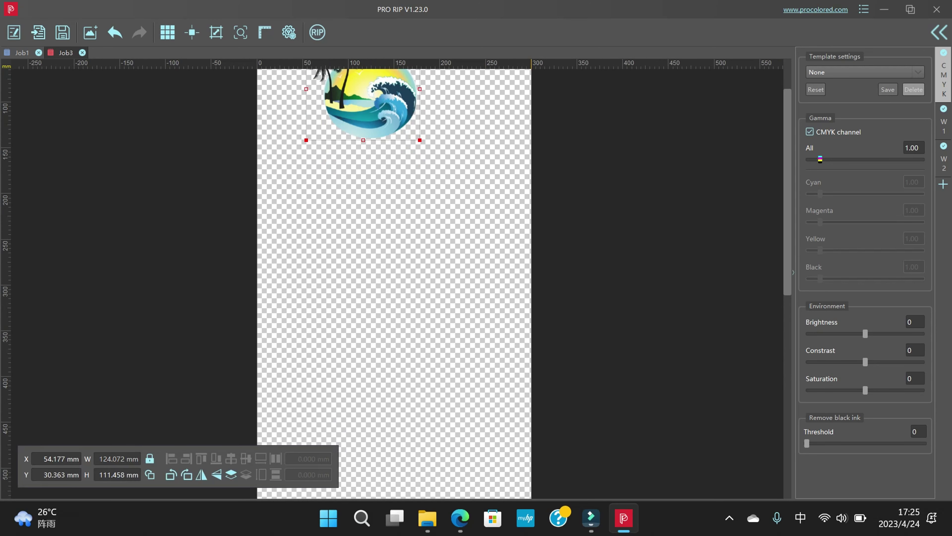
pyautogui.doubleClick(106, 459)
pyautogui.write('300')
pyautogui.click(359, 349)
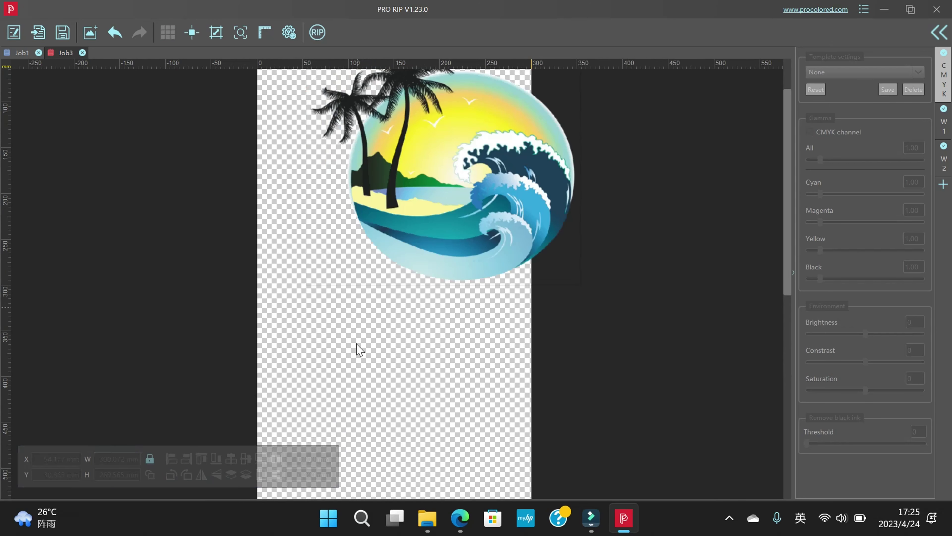
# Bring the oversized beach image back inside the canvas and scale it down to about 194 by 175 mm.
pyautogui.click(422, 239)
pyautogui.moveTo(466, 226); pyautogui.dragTo(424, 244)
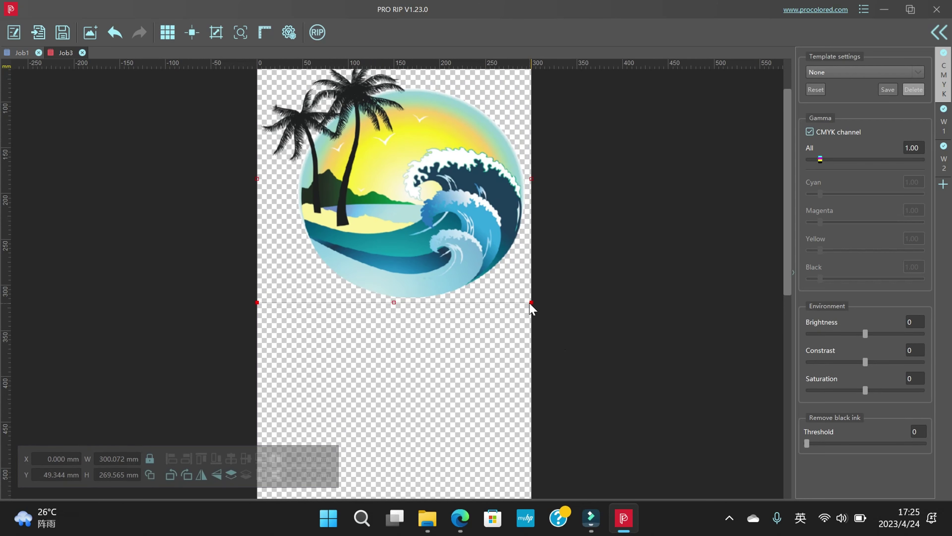
pyautogui.moveTo(531, 302); pyautogui.dragTo(436, 216)
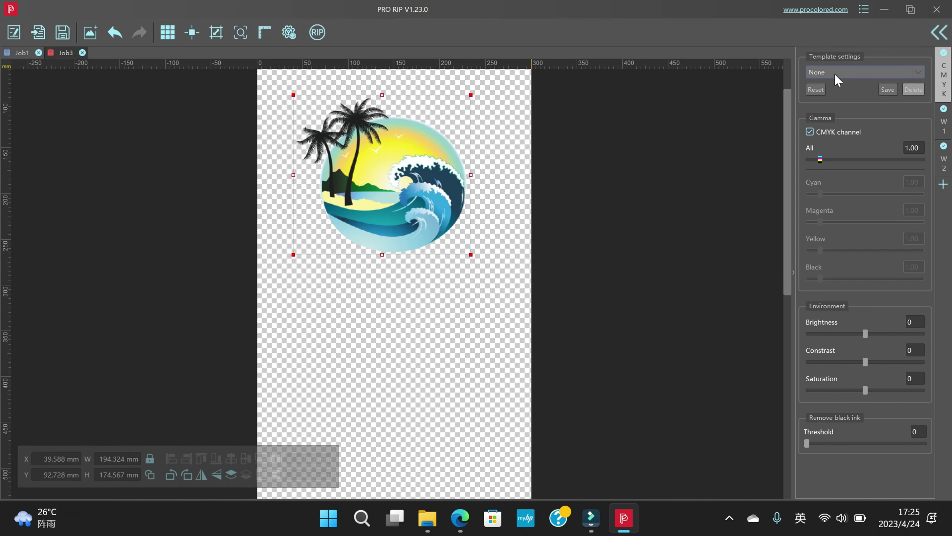
# Inspect the white-ink channel, return to the CMYK channel and check its available template settings.
pyautogui.click(945, 127)
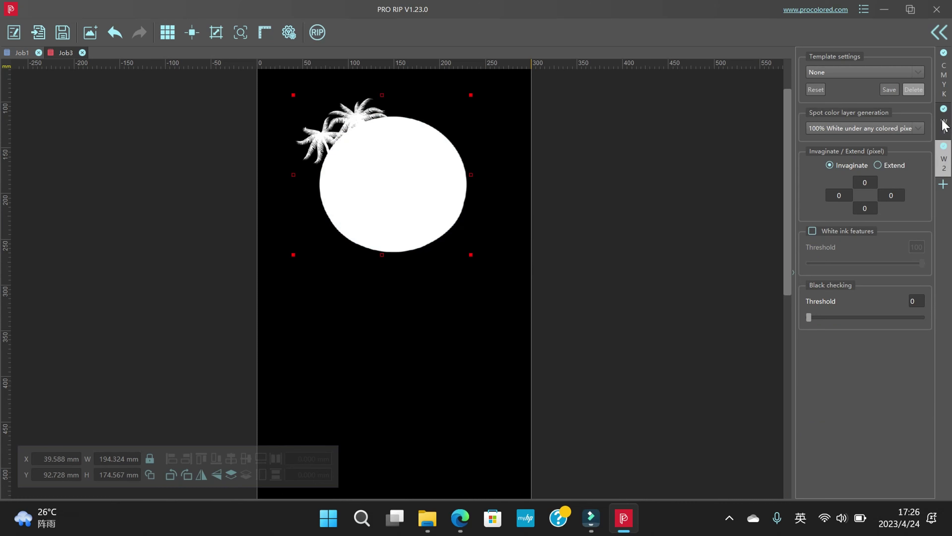
pyautogui.click(945, 78)
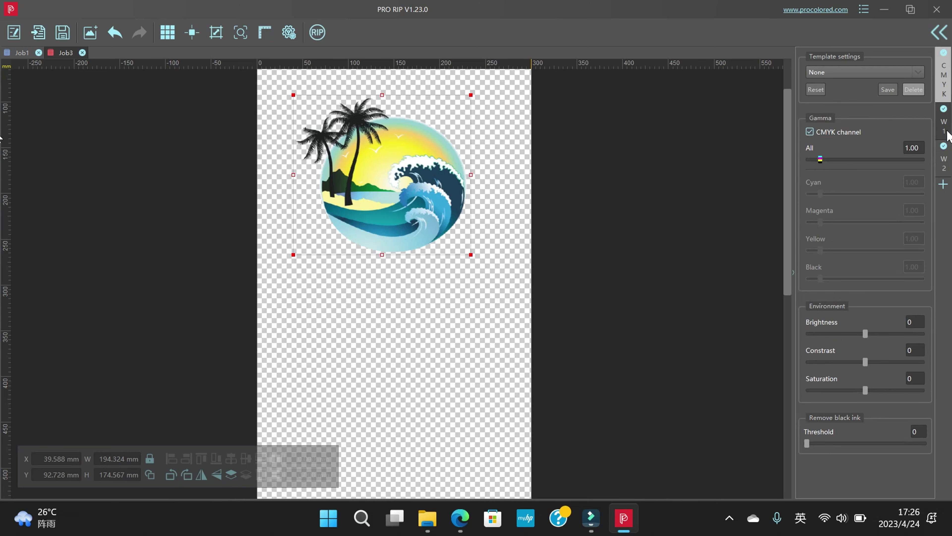
pyautogui.click(863, 74)
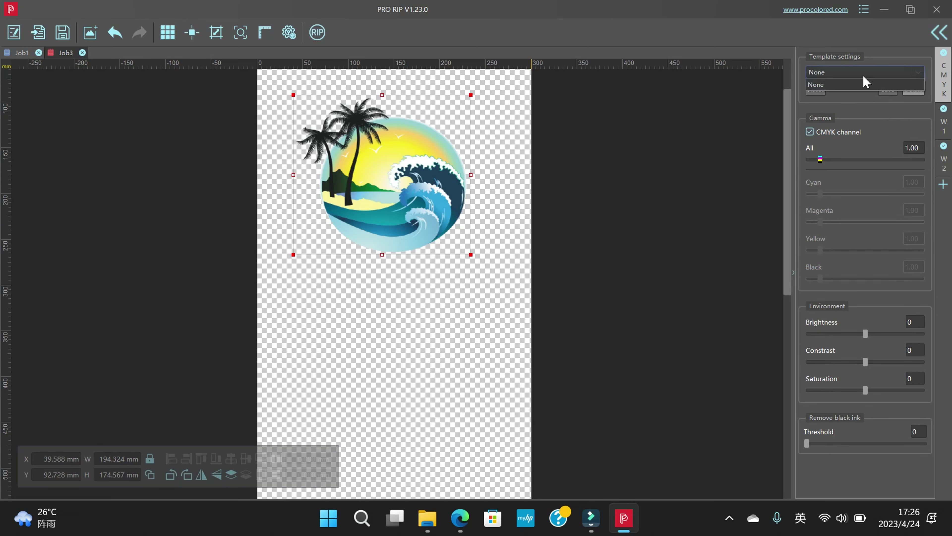
pyautogui.click(862, 74)
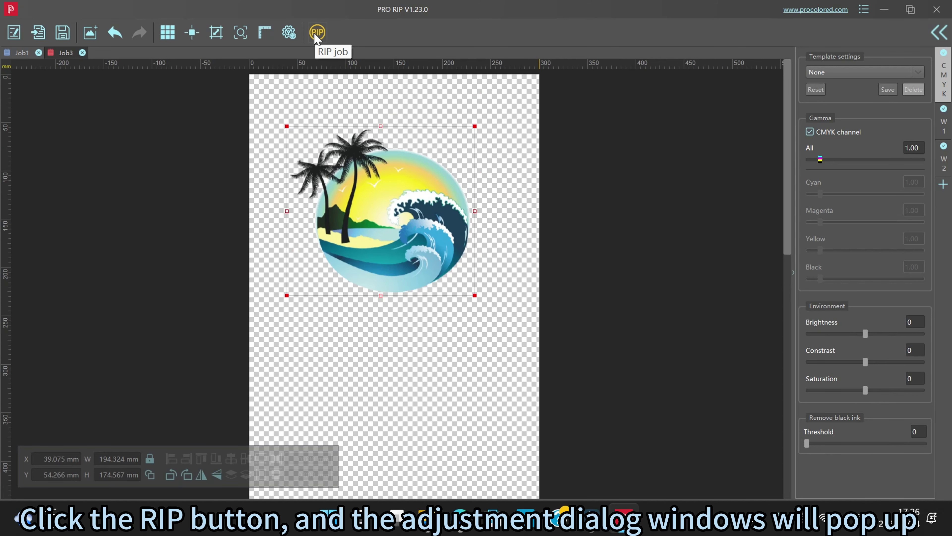
# Start the RIP job and choose the v1440x1440dpi Plain Paper CMYKW1W2 combination with Perceptual intent.
pyautogui.click(316, 33)
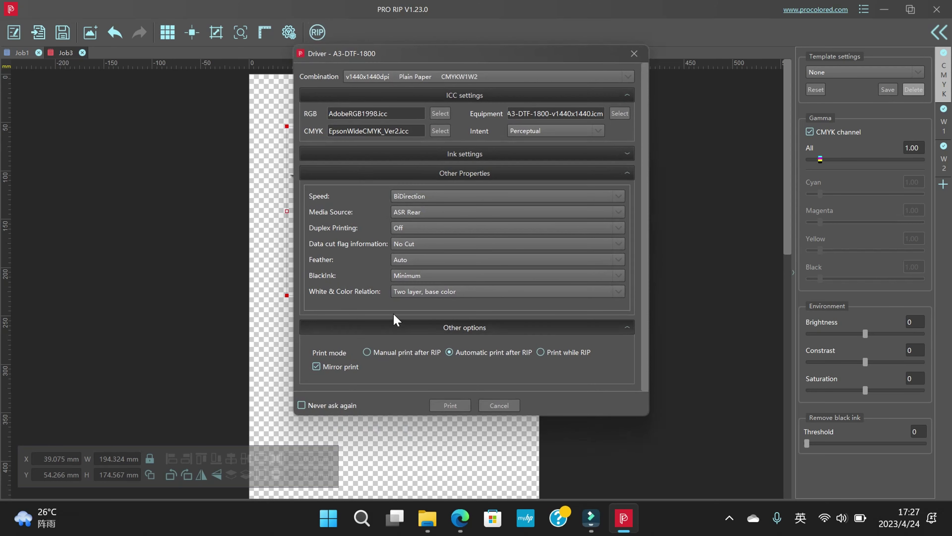
pyautogui.click(386, 77)
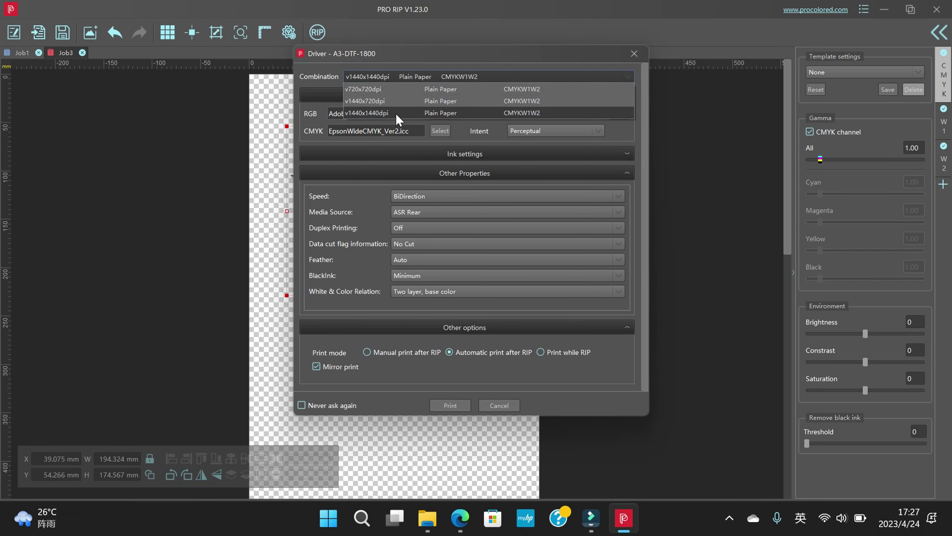
pyautogui.click(403, 112)
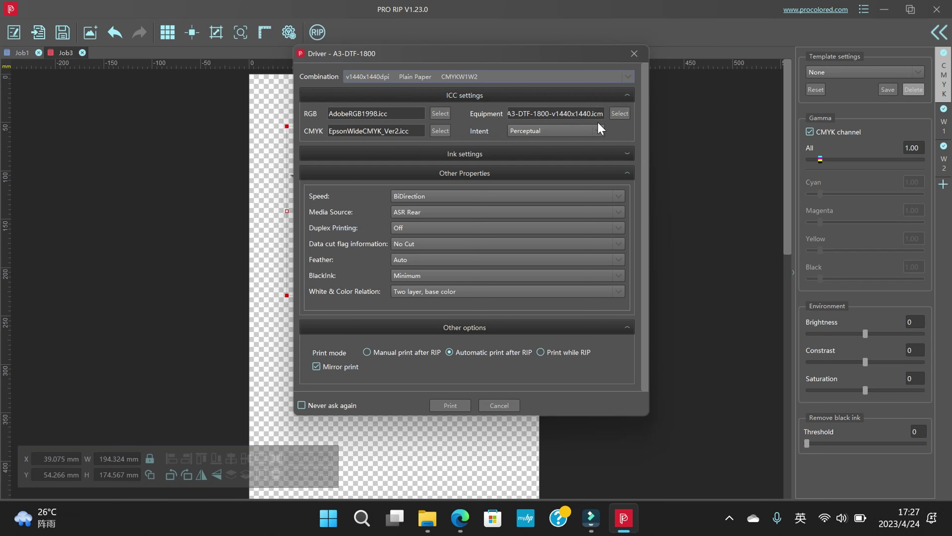
pyautogui.click(581, 130)
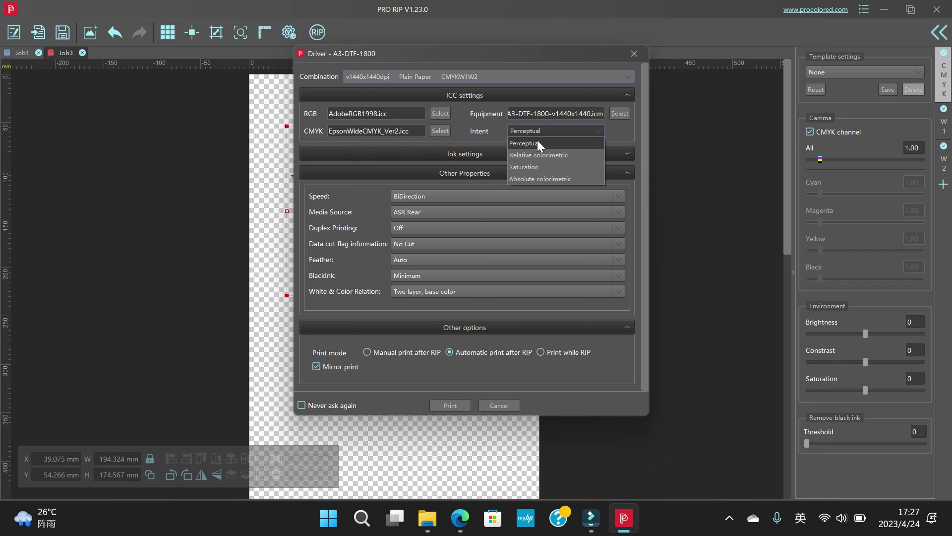
pyautogui.click(553, 144)
# In the ink settings, set the maximum ink for W2 to 100% and change the W1 maximum too.
pyautogui.click(530, 154)
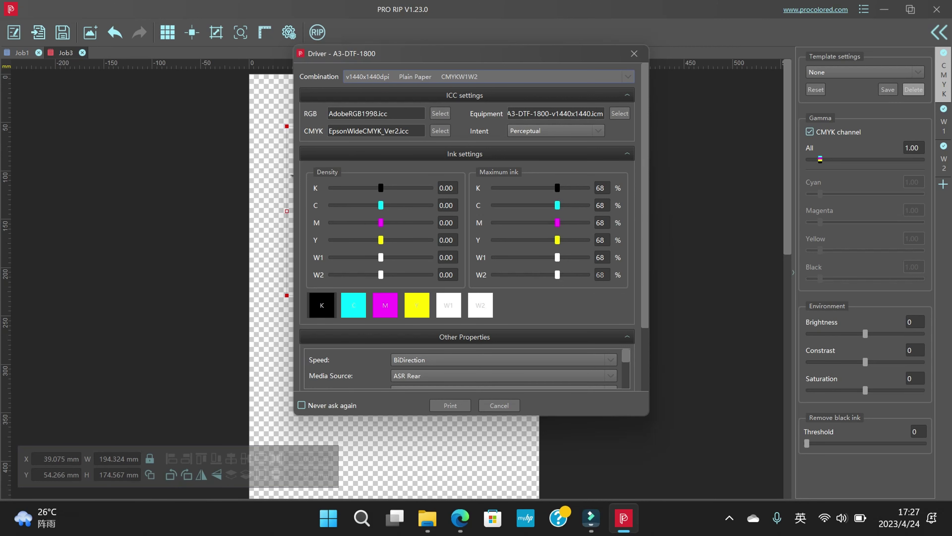
pyautogui.press('Tab')
pyautogui.write('100')
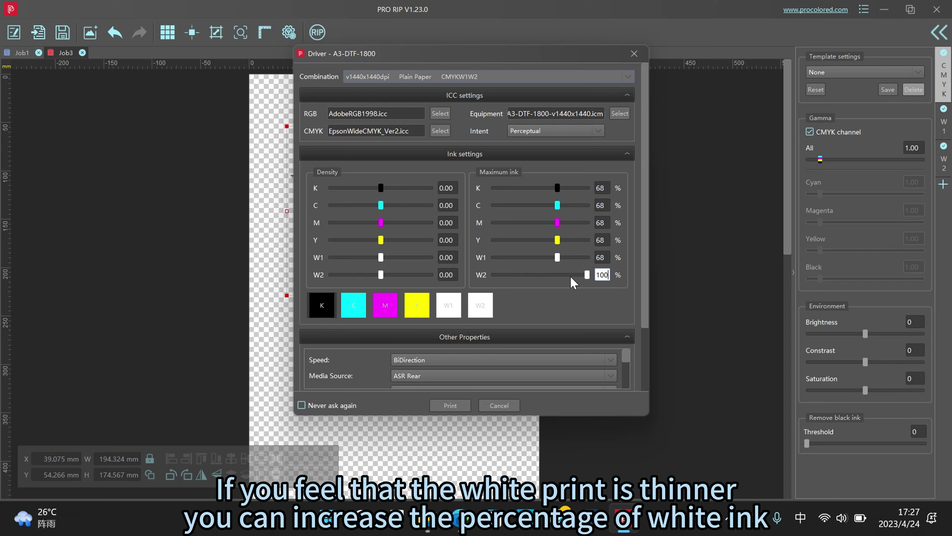
pyautogui.hotkey('shift', 'Tab')
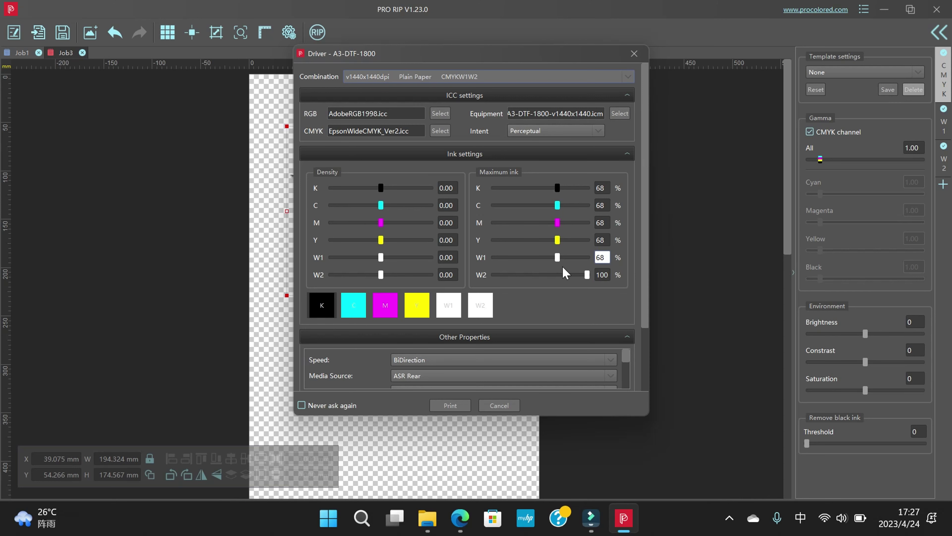
pyautogui.write('1.00')
pyautogui.click(431, 154)
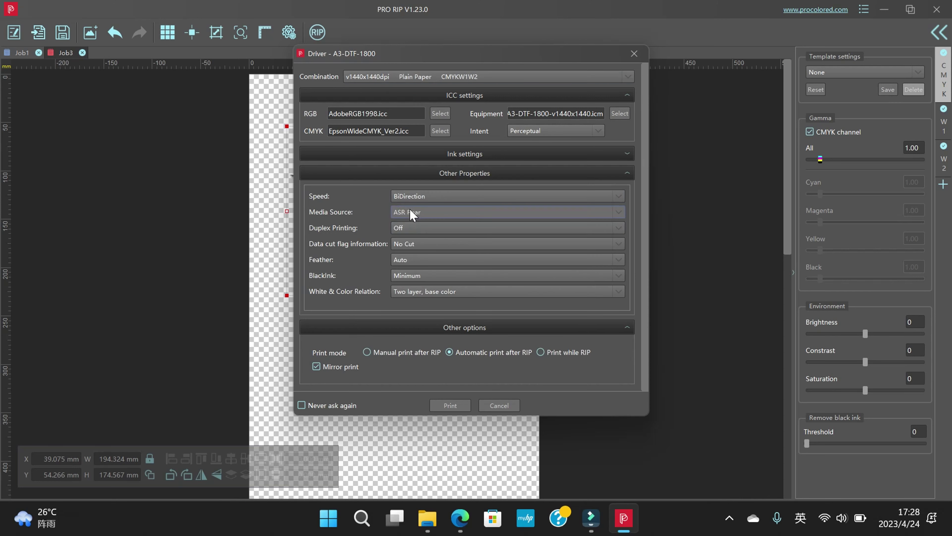